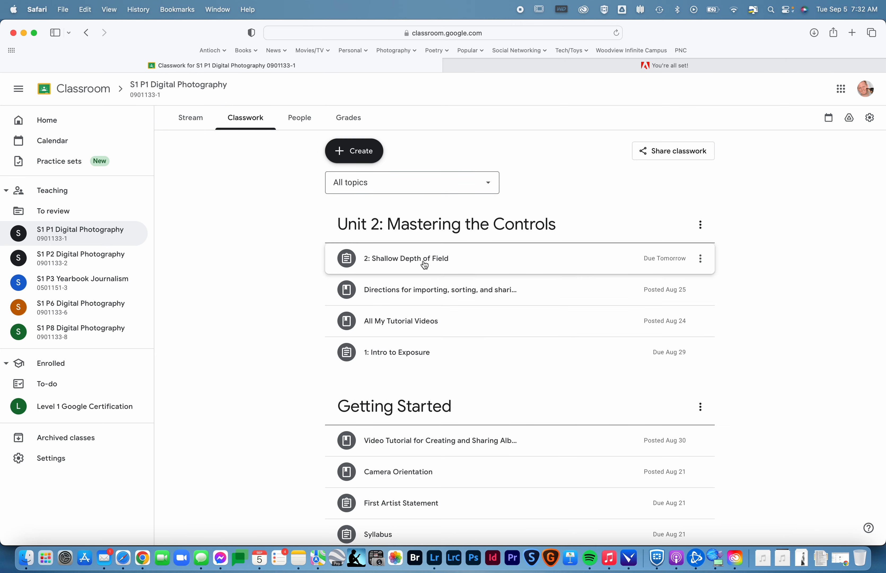
Open the Shallow Depth presentation attached to the "2: Shallow Depth of Field" assignment and go to slide 5
{"action": "left_click", "coordinate": [422, 261]}
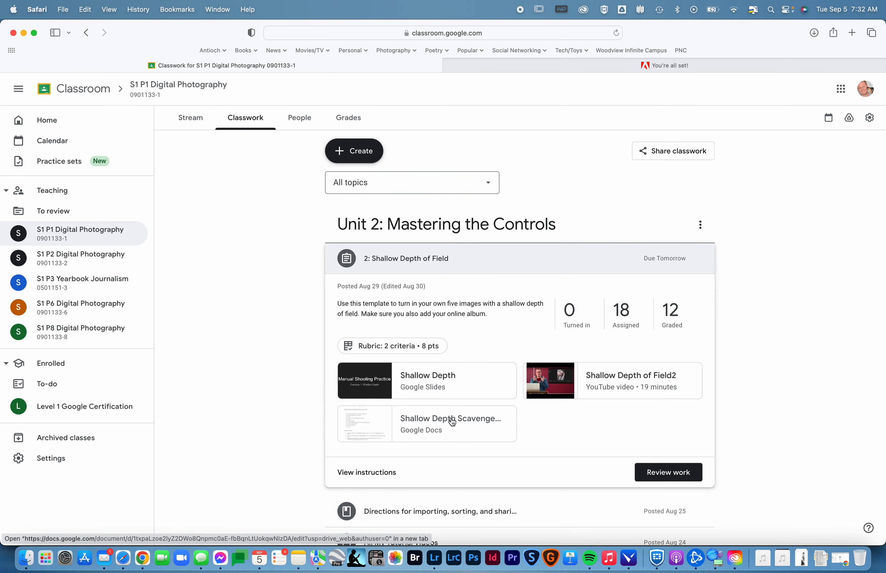
{"action": "left_click", "coordinate": [433, 383]}
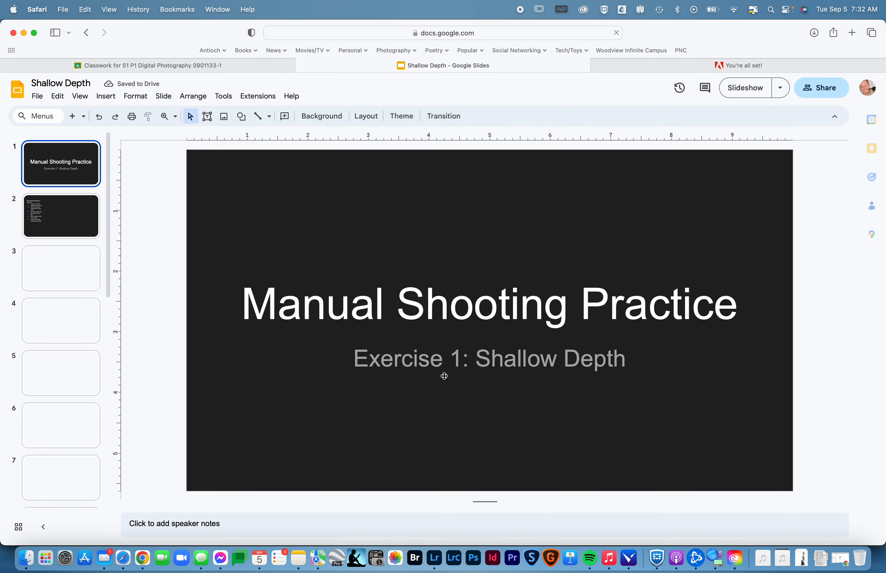
{"action": "scroll", "coordinate": [112, 293], "scroll_direction": "down", "scroll_amount": 1}
{"action": "scroll", "coordinate": [111, 291], "scroll_direction": "down", "scroll_amount": 2}
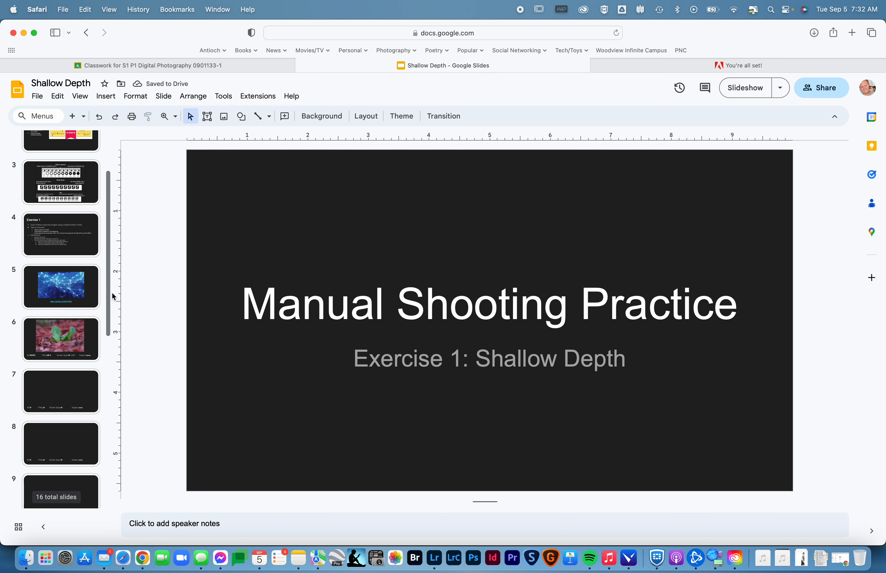
{"action": "left_click", "coordinate": [111, 292]}
Replace the album link below the image on slide 5 with the placeholder text "Paste Album Link Here"
{"action": "left_click", "coordinate": [576, 440]}
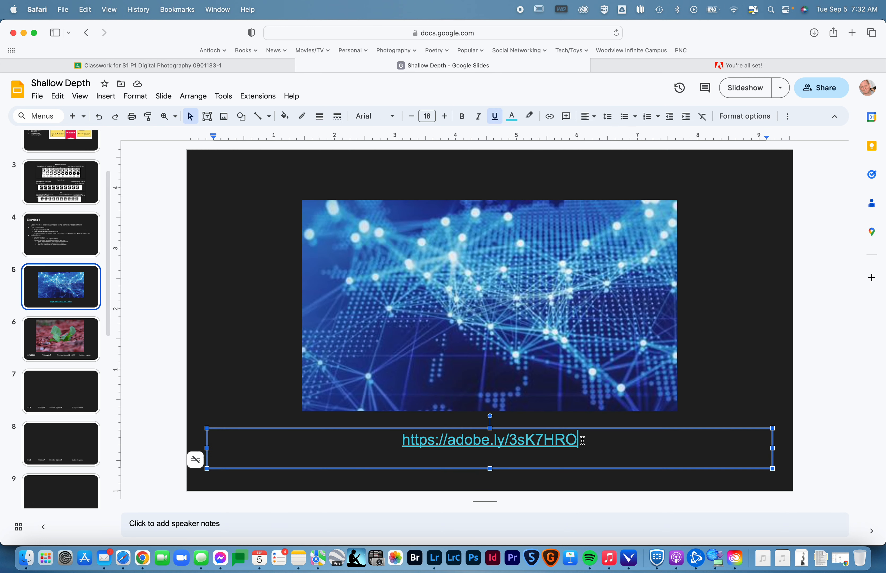
{"action": "left_click_drag", "start_coordinate": [583, 440], "coordinate": [305, 441]}
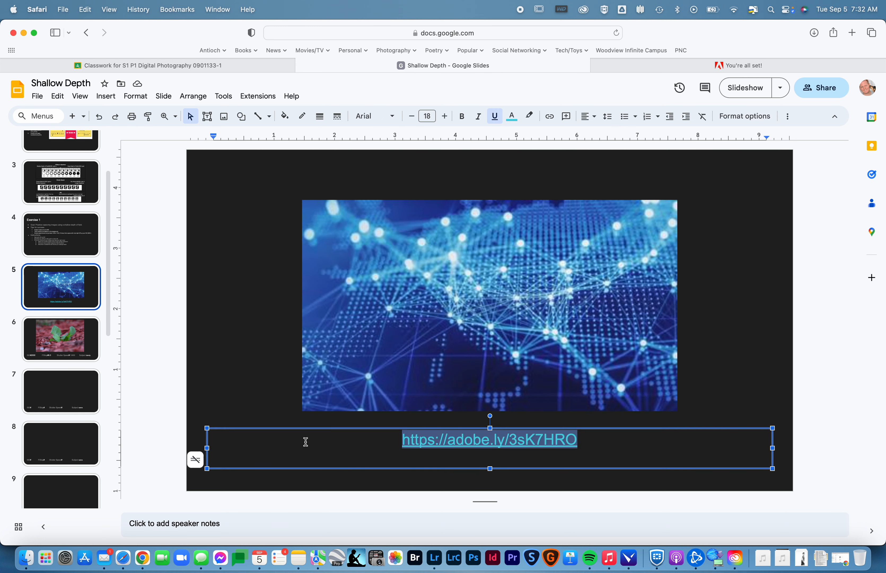
{"action": "key", "text": "BackSpace"}
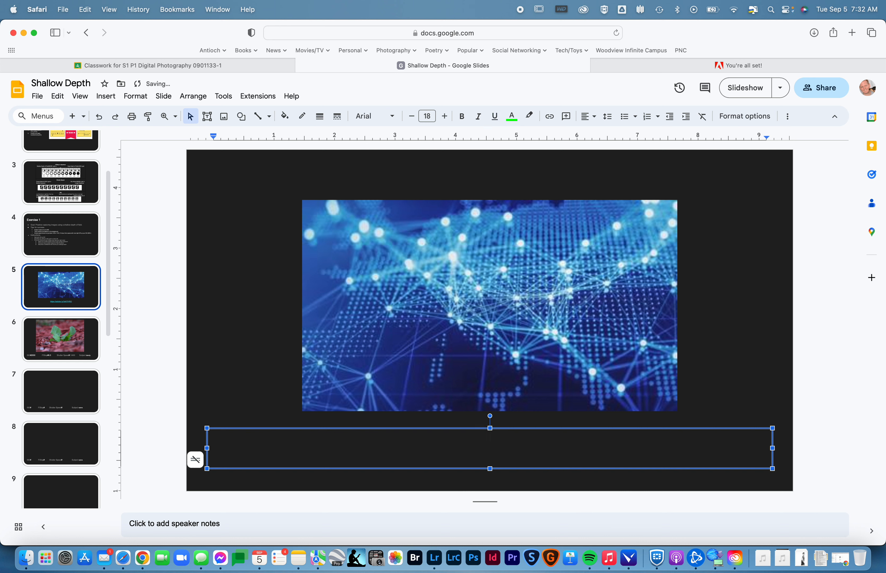
{"action": "type", "text": "Paste "}
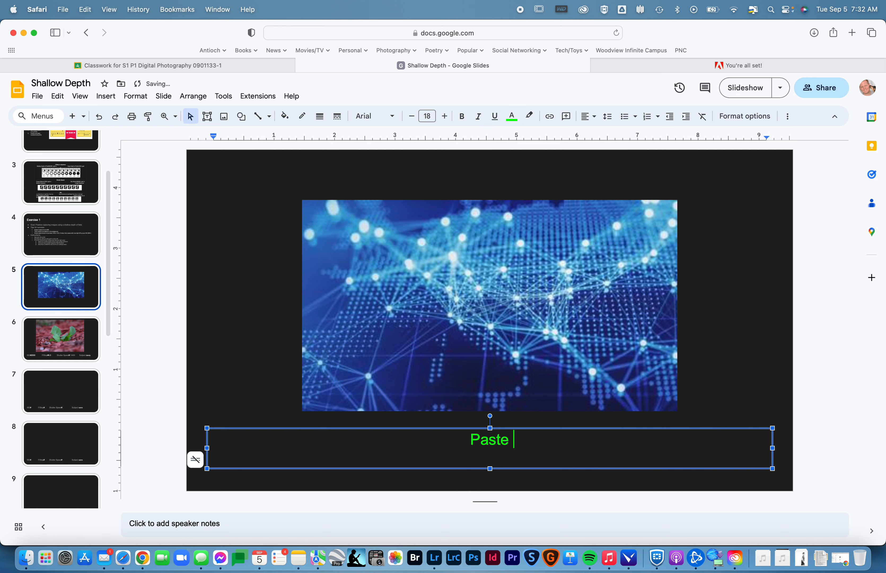
{"action": "type", "text": "Album Link He"}
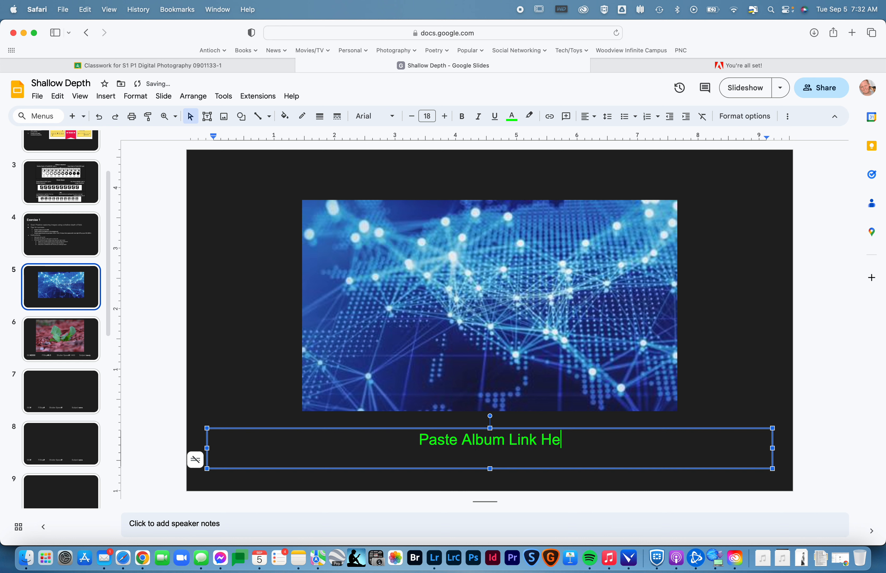
{"action": "type", "text": "re"}
Try to paste the clipboard contents at the end of the placeholder text on slide 5
{"action": "triple_click", "coordinate": [405, 438]}
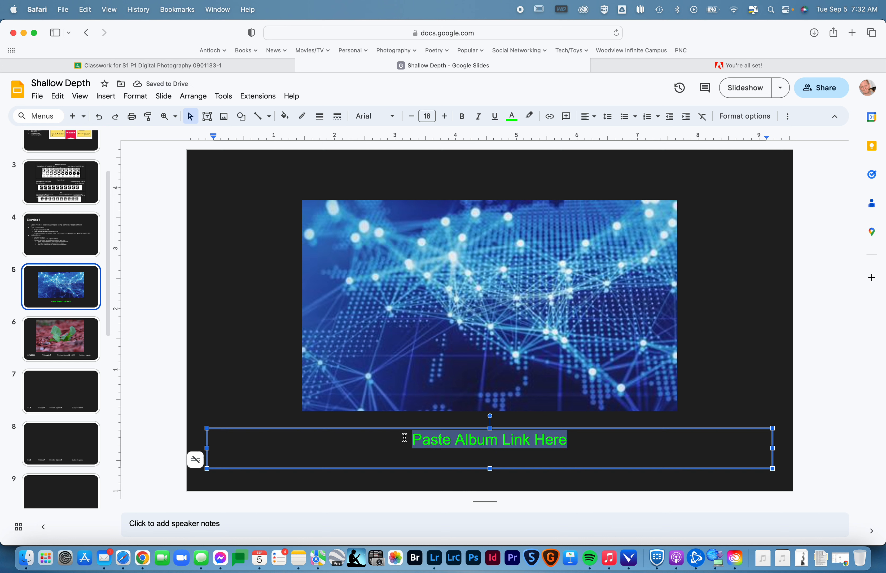
{"action": "left_click", "coordinate": [569, 439]}
{"action": "key", "text": "shift+Right"}
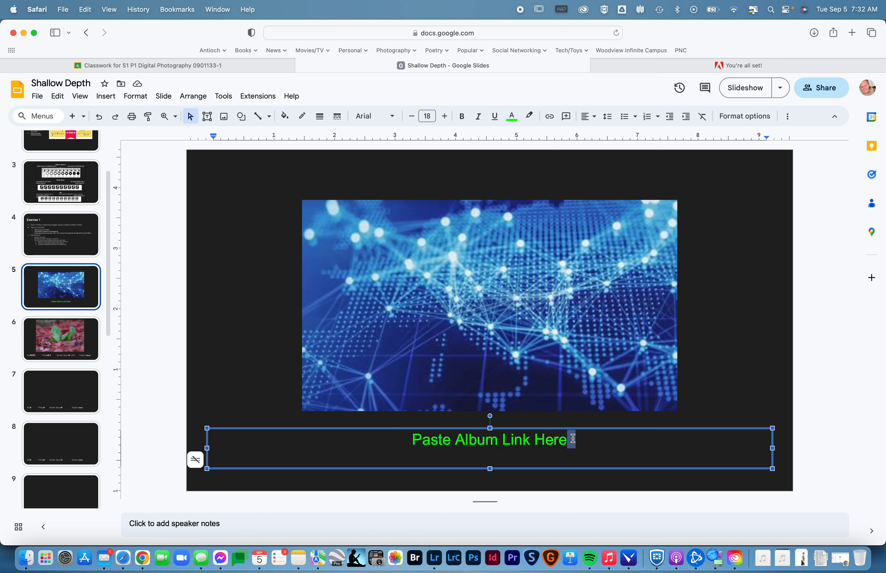
{"action": "key", "text": "super+a"}
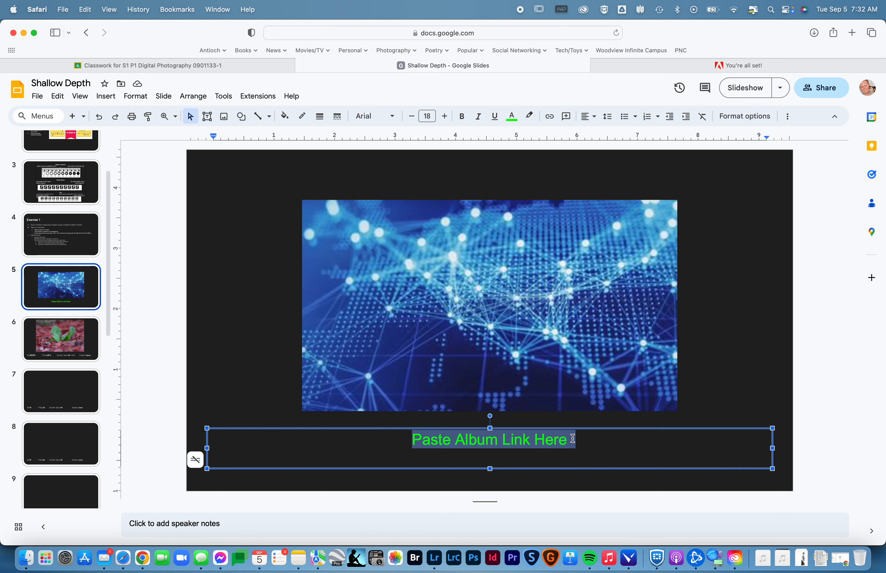
{"action": "left_click", "coordinate": [573, 439]}
{"action": "right_click", "coordinate": [575, 438]}
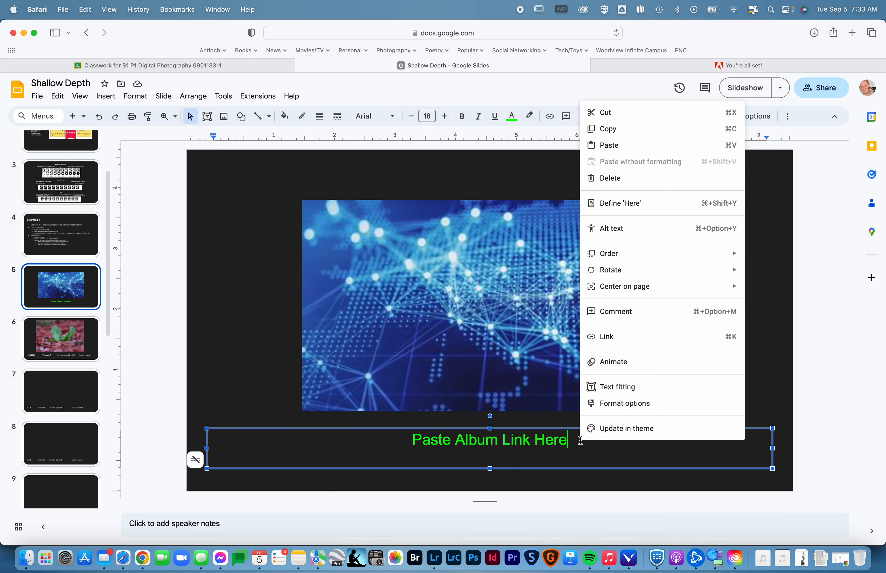
{"action": "left_click", "coordinate": [616, 146]}
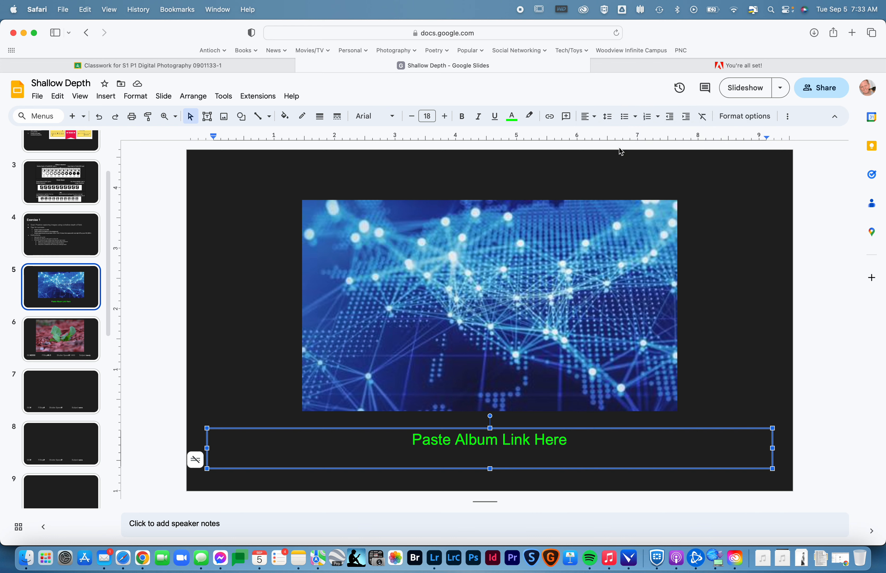
Switch to Adobe Lightroom and copy the share link of the "2 Shallow Depth" album
{"action": "left_click", "coordinate": [435, 560]}
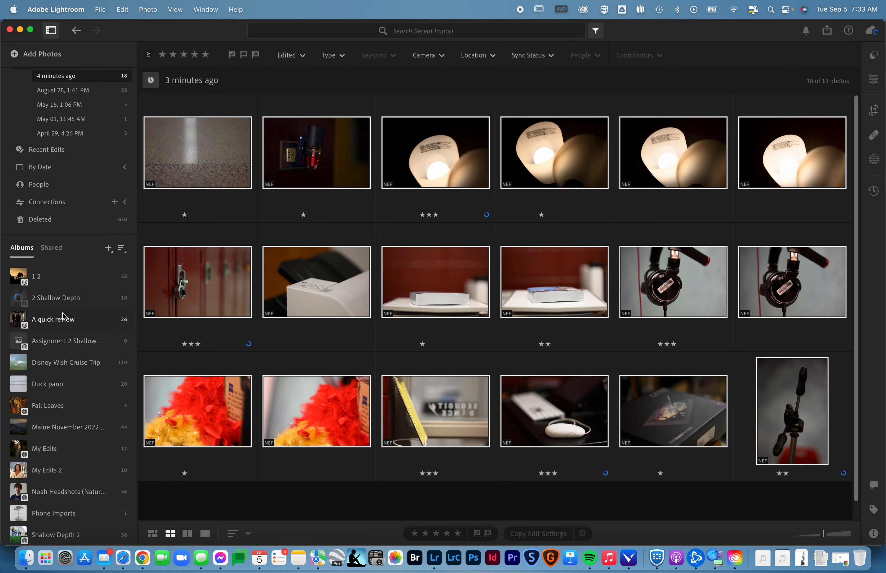
{"action": "right_click", "coordinate": [70, 302]}
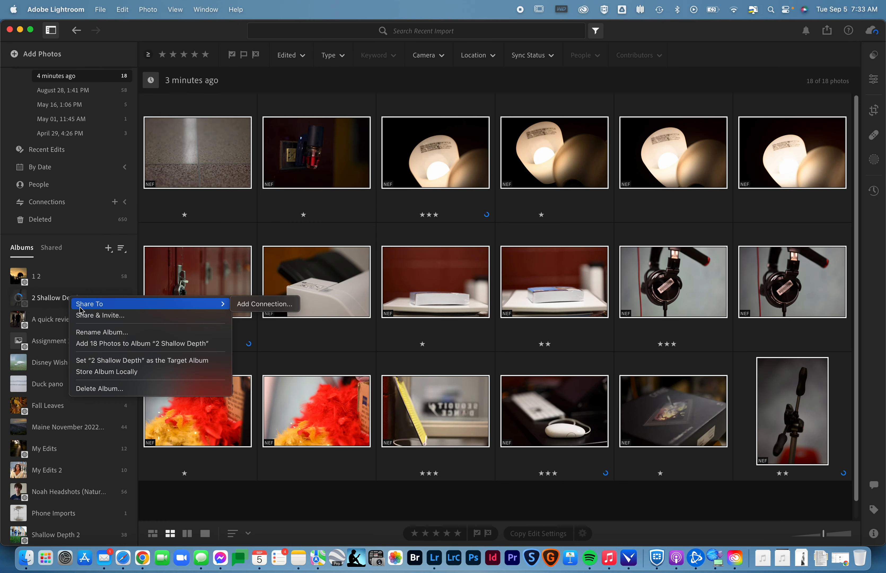
{"action": "left_click", "coordinate": [84, 314]}
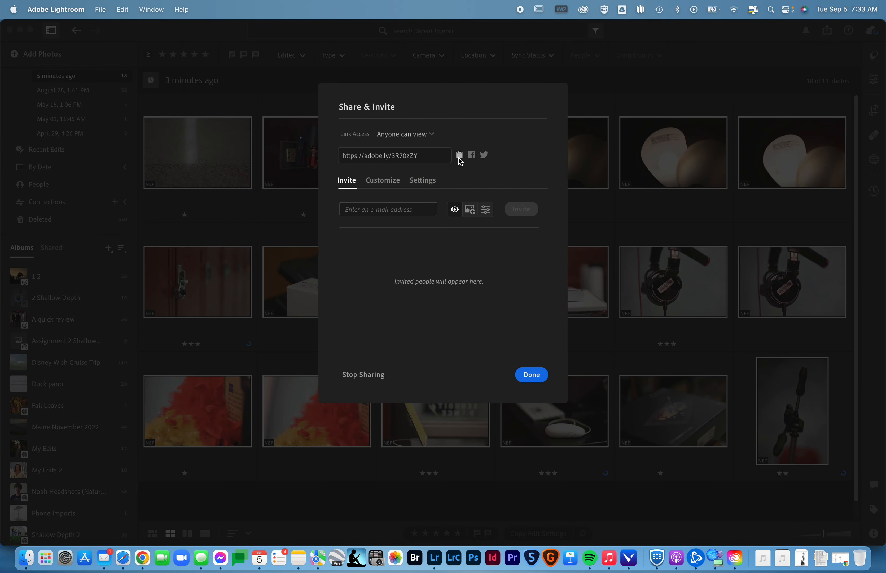
{"action": "left_click", "coordinate": [459, 155]}
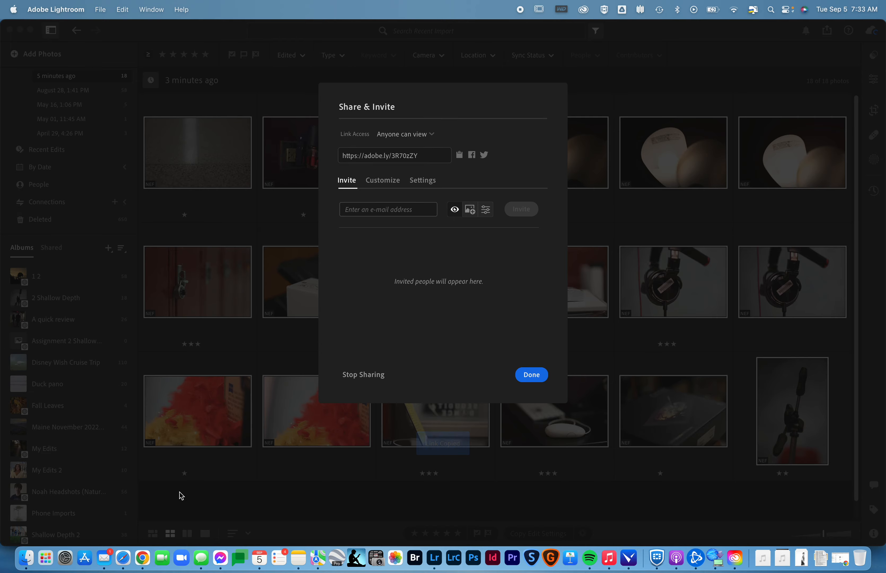
{"action": "left_click", "coordinate": [123, 557]}
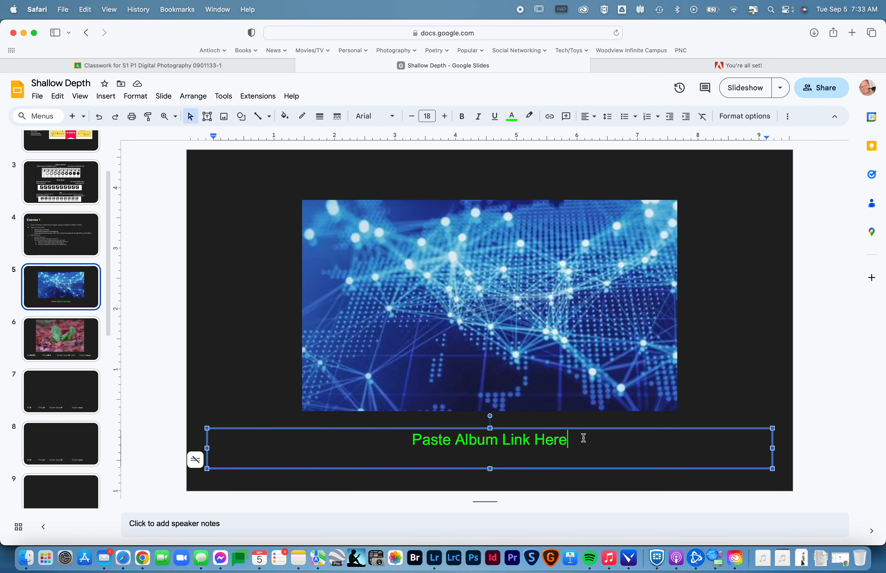
{"action": "left_click_drag", "start_coordinate": [582, 437], "coordinate": [372, 437]}
{"action": "key", "text": "super+v"}
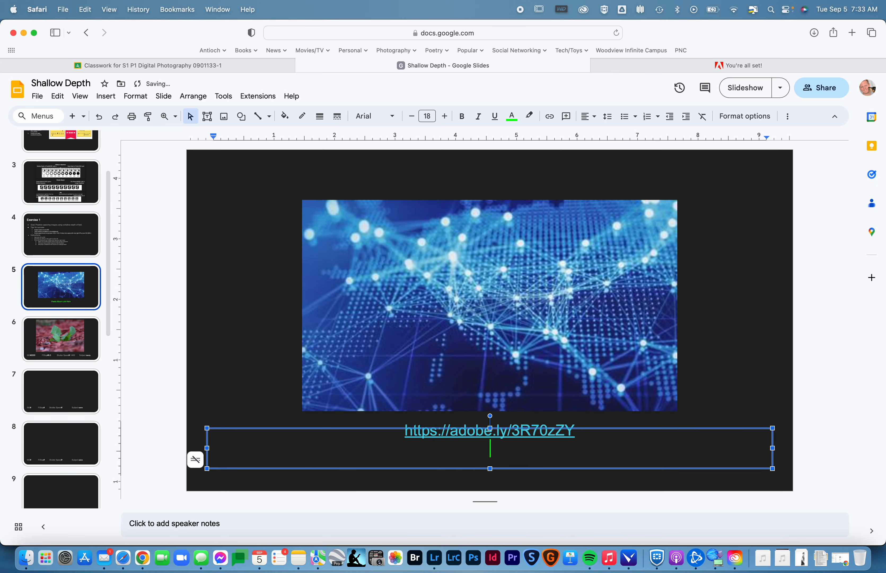
{"action": "left_click", "coordinate": [438, 411]}
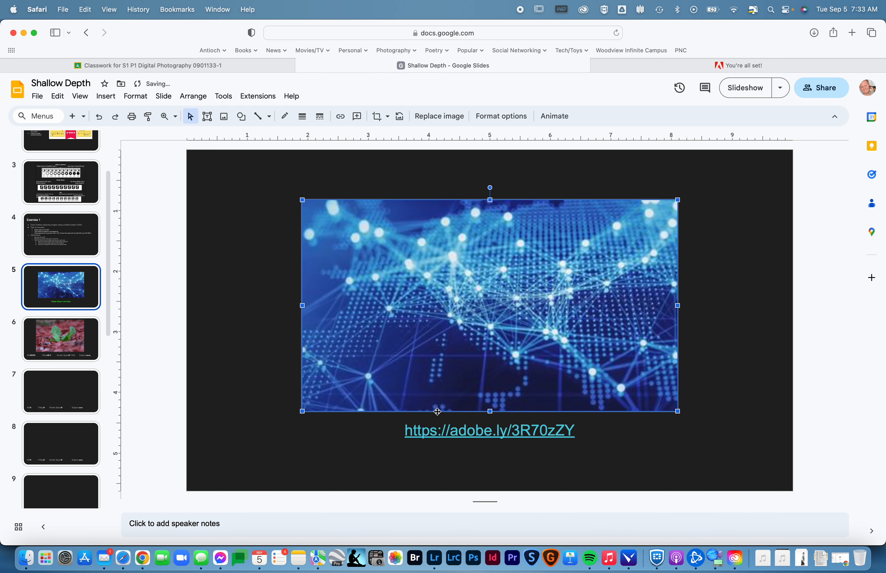
Open the pasted album link from the slide and look through the shared "2 Shallow Depth" photos
{"action": "left_click", "coordinate": [452, 431]}
{"action": "left_click", "coordinate": [451, 449]}
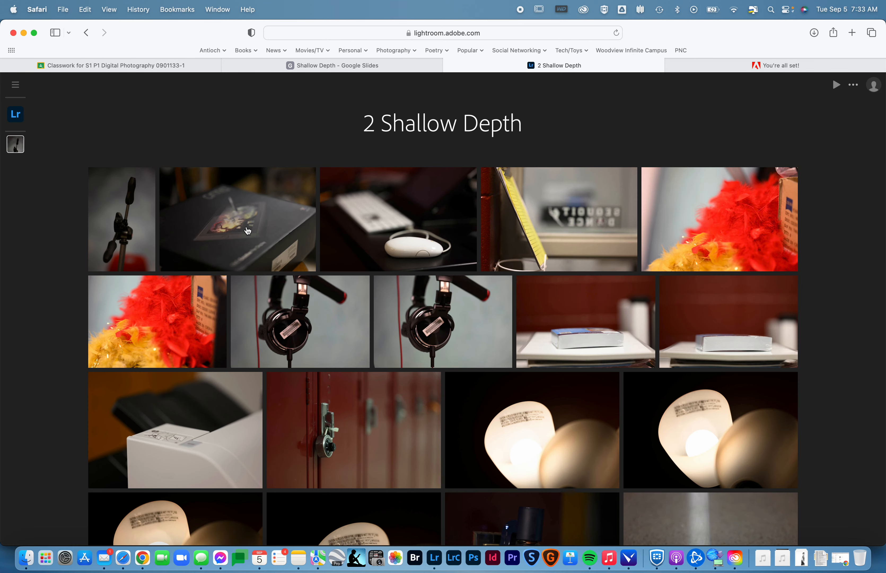
{"action": "scroll", "coordinate": [360, 339], "scroll_direction": "down", "scroll_amount": 5}
{"action": "scroll", "coordinate": [366, 355], "scroll_direction": "up", "scroll_amount": 5}
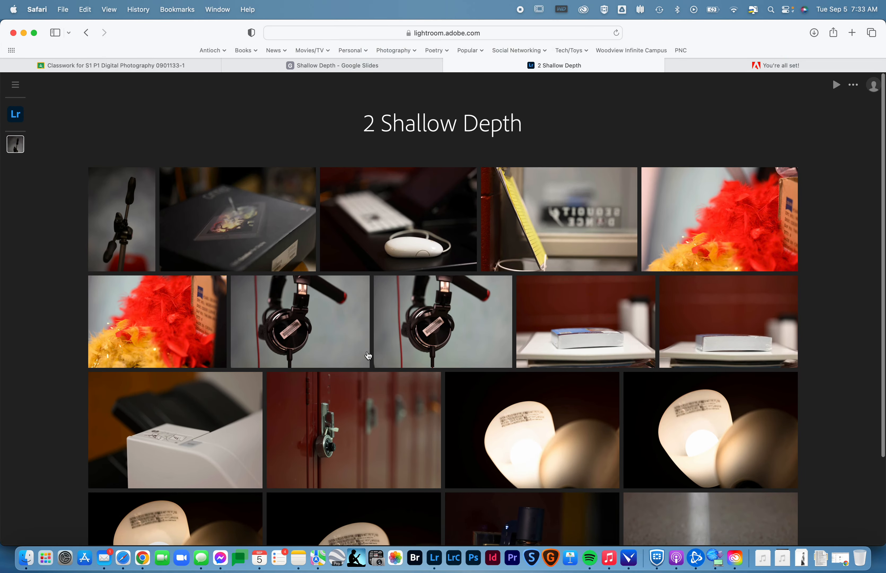
In Lightroom, finish sharing the album, filter the recent import to three stars or higher, and display the photo information
{"action": "left_click", "coordinate": [434, 557]}
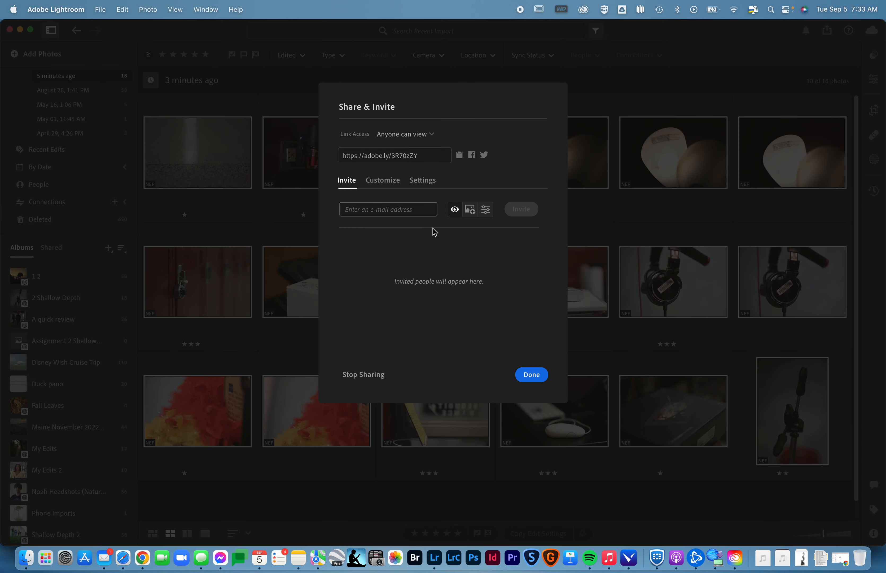
{"action": "left_click", "coordinate": [530, 375]}
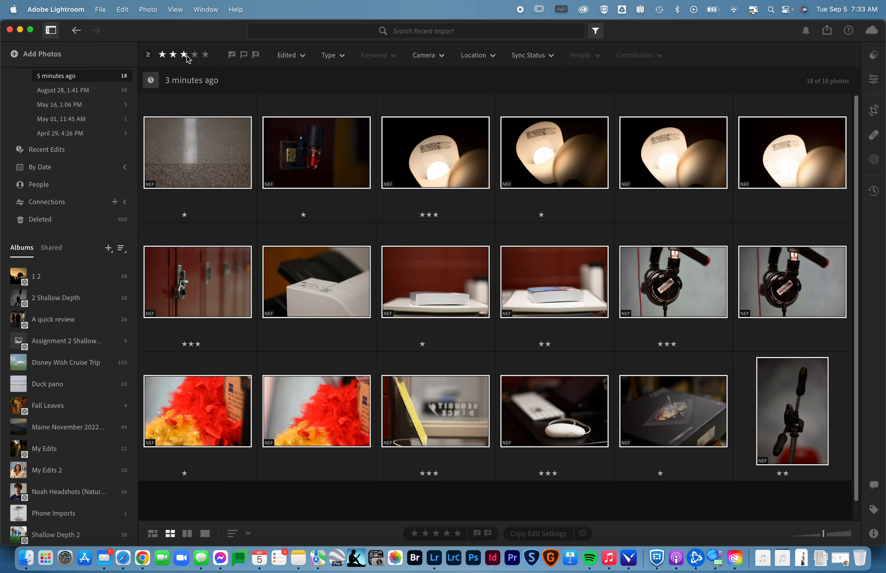
{"action": "left_click", "coordinate": [185, 56]}
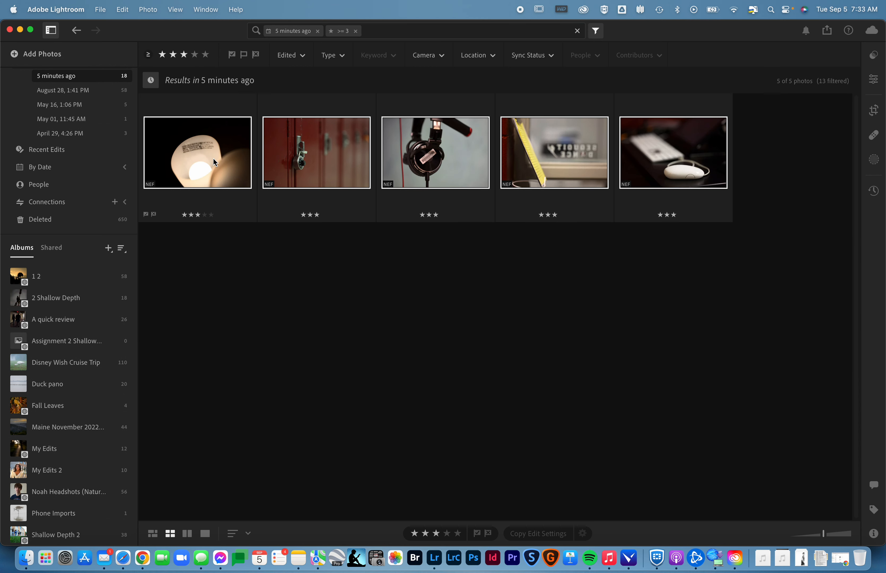
{"action": "left_click", "coordinate": [874, 533]}
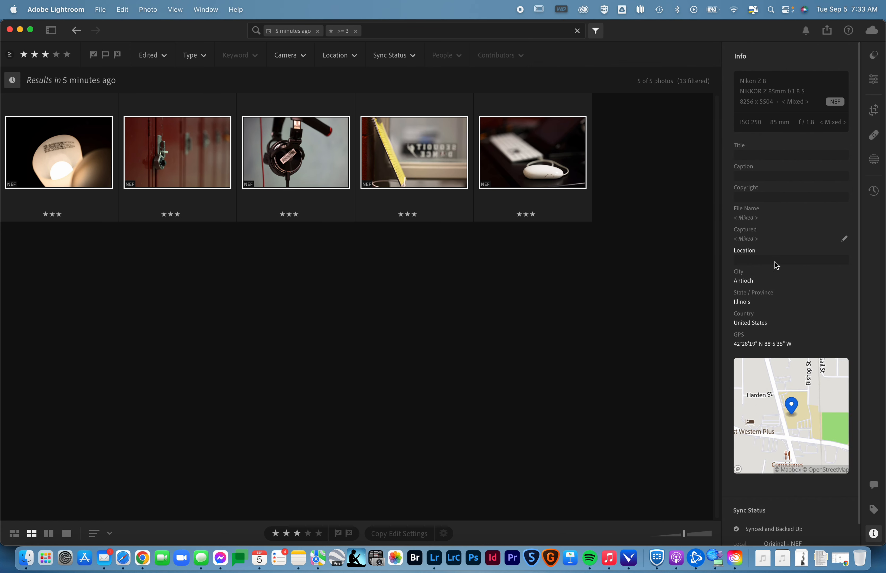
{"action": "scroll", "coordinate": [774, 261], "scroll_direction": "down", "scroll_amount": 1}
{"action": "scroll", "coordinate": [773, 259], "scroll_direction": "up", "scroll_amount": 1}
In Safari, open the tilted lamp bulb photo, number 16 in the shared album, and copy its image
{"action": "key", "text": "super+Tab"}
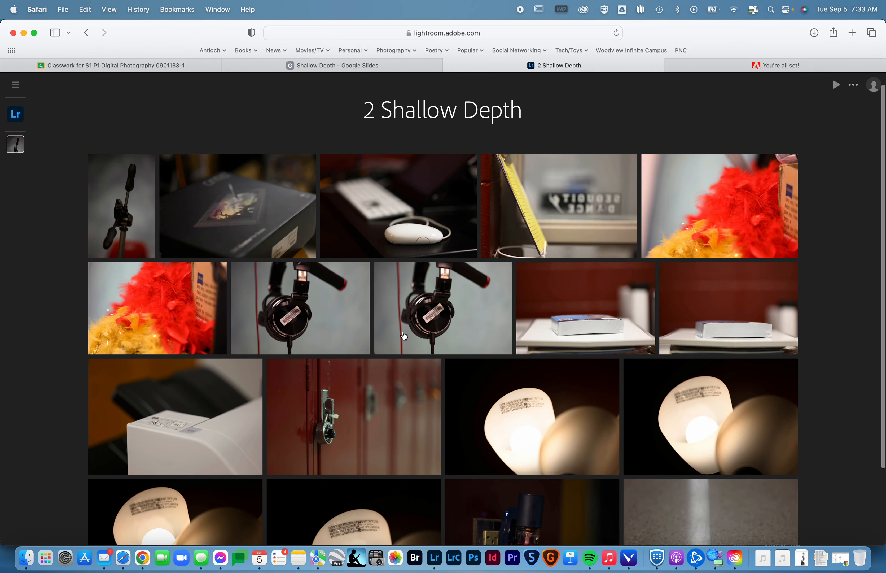
{"action": "key", "text": "super+Tab"}
{"action": "key", "text": "super+Tab"}
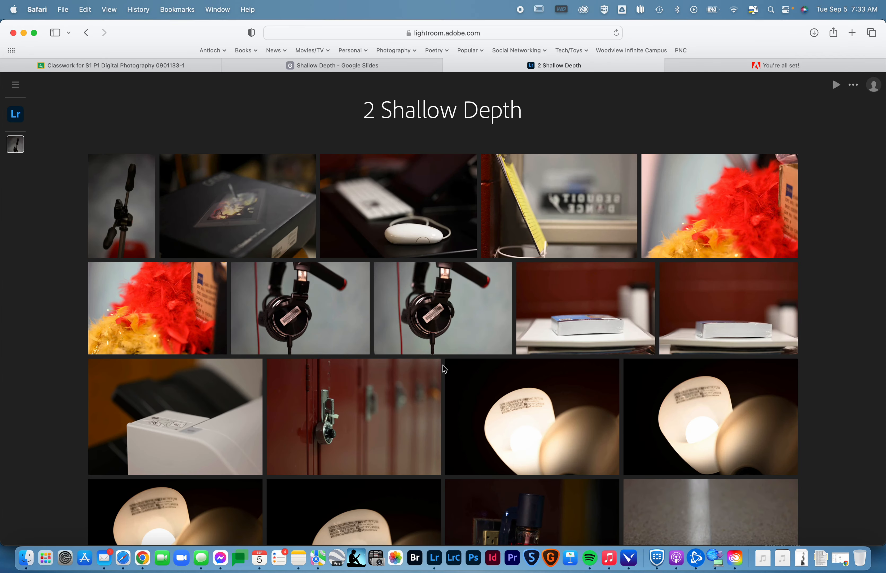
{"action": "scroll", "coordinate": [528, 406], "scroll_direction": "down", "scroll_amount": 3}
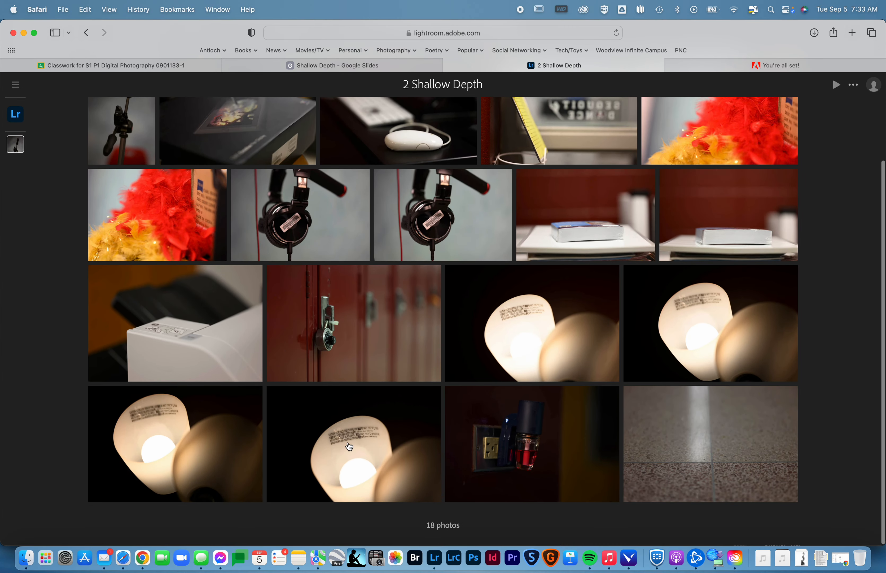
{"action": "left_click", "coordinate": [350, 446]}
{"action": "key", "text": "super+Tab"}
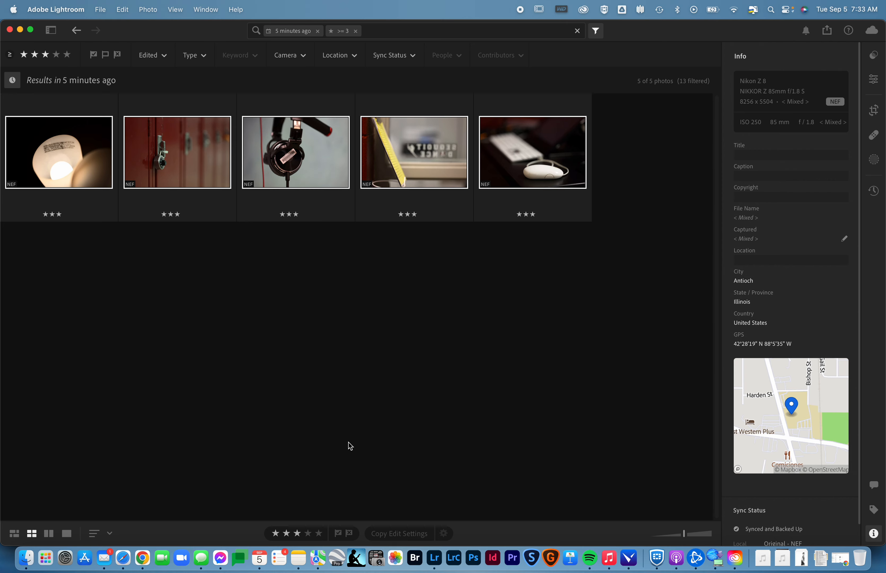
{"action": "key", "text": "super+Tab"}
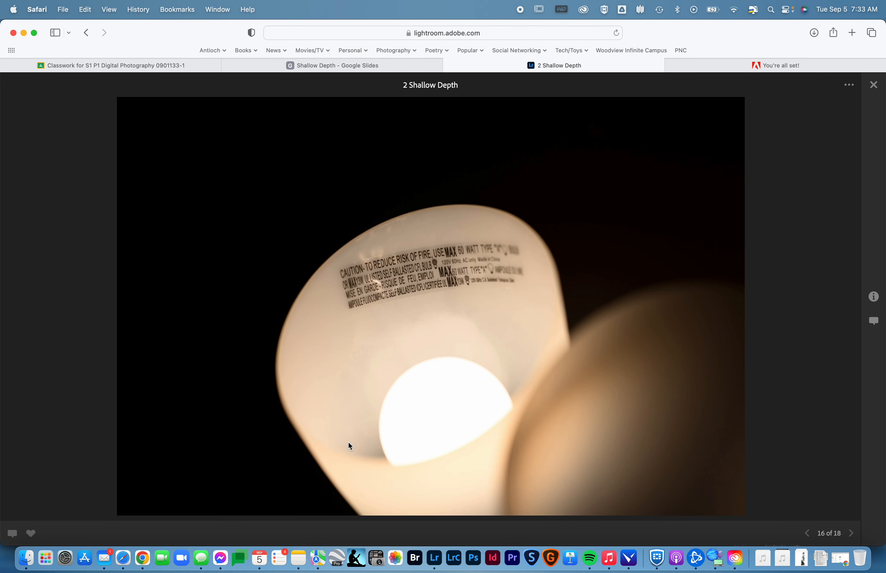
{"action": "right_click", "coordinate": [495, 212]}
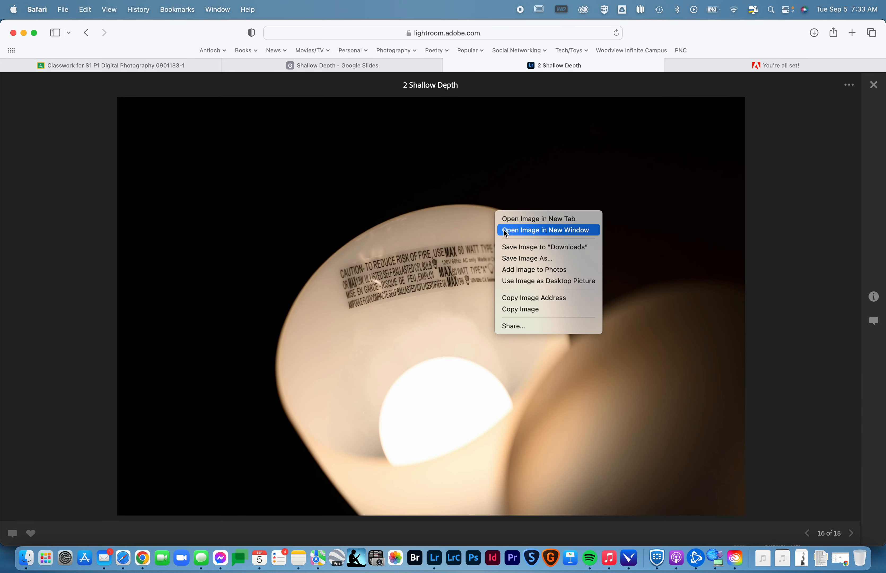
{"action": "left_click", "coordinate": [519, 309]}
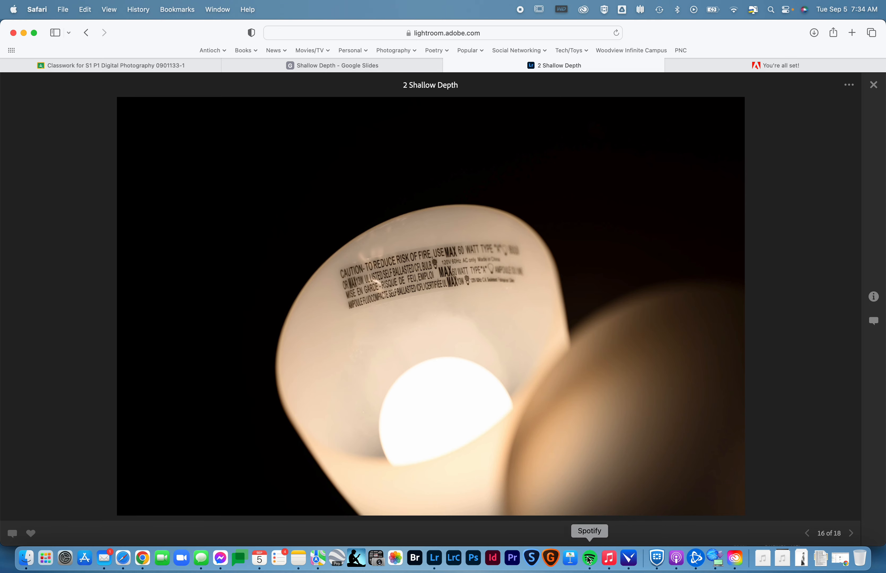
Switch to Lightroom and review the link access and photo settings in the "2 Shallow Depth" album's Share & Invite options
{"action": "left_click", "coordinate": [435, 558]}
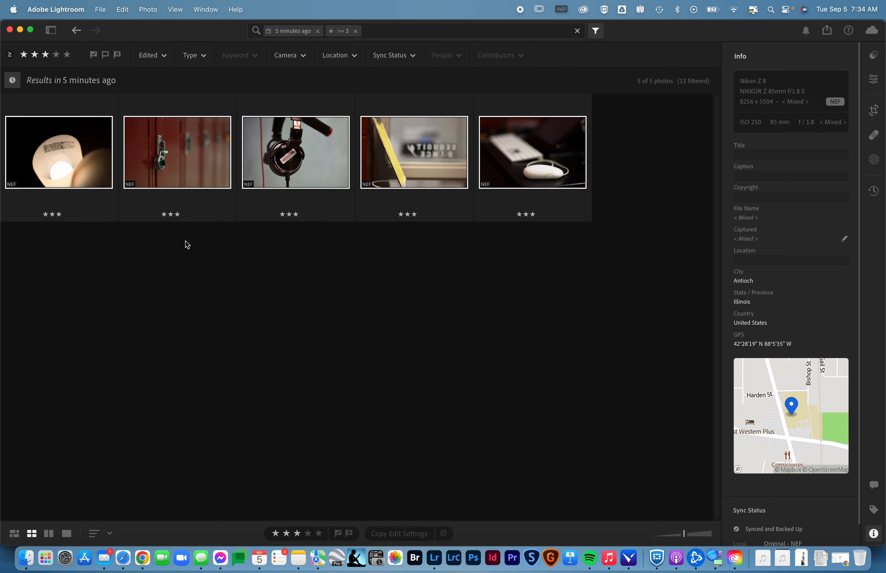
{"action": "left_click", "coordinate": [51, 30]}
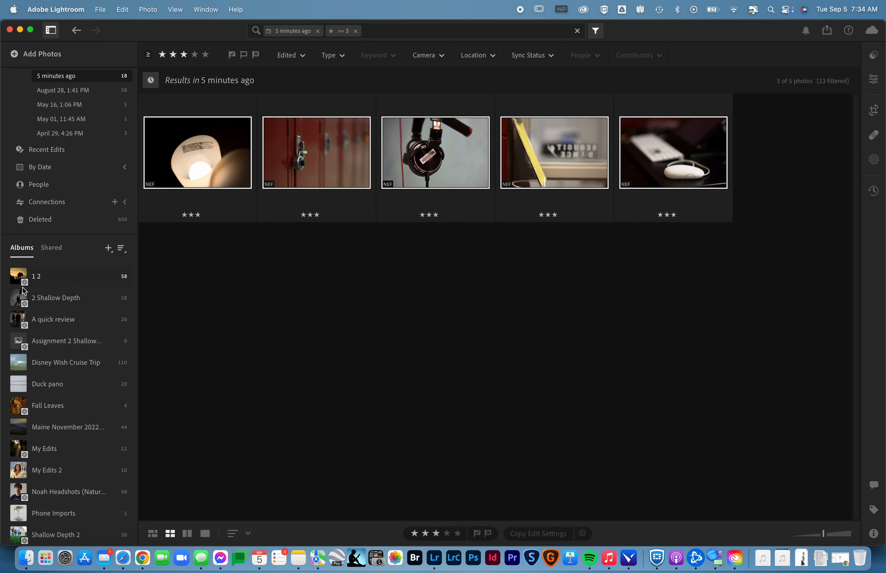
{"action": "right_click", "coordinate": [49, 305]}
{"action": "left_click", "coordinate": [79, 315]}
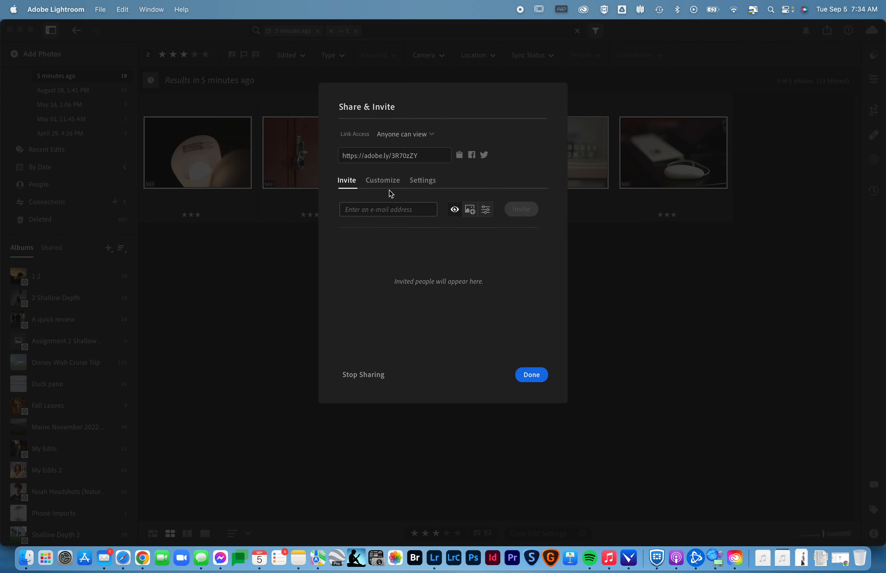
{"action": "left_click", "coordinate": [411, 135]}
{"action": "left_click", "coordinate": [414, 135]}
{"action": "left_click", "coordinate": [421, 182]}
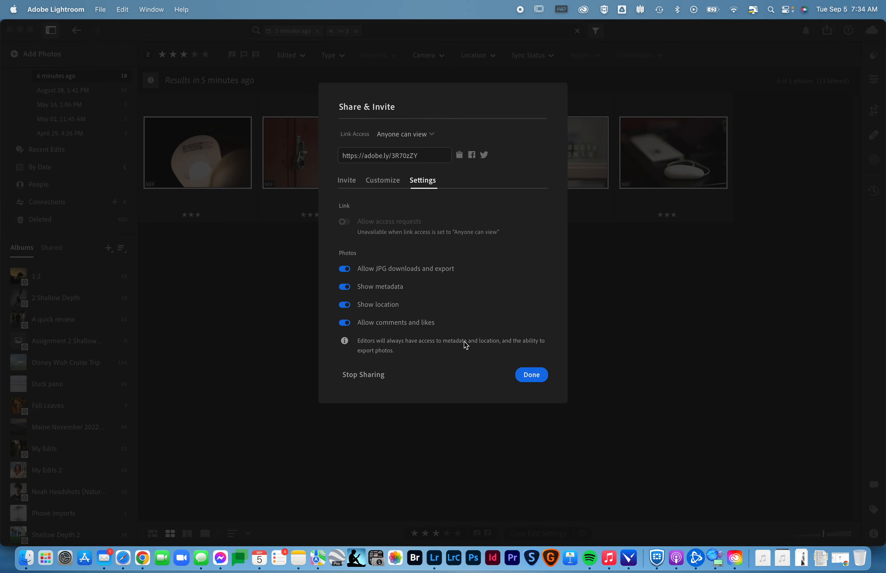
{"action": "left_click", "coordinate": [521, 377]}
Return to Safari and copy the image of the tilted lamp bulb photo from the shared album
{"action": "key", "text": "super+Tab"}
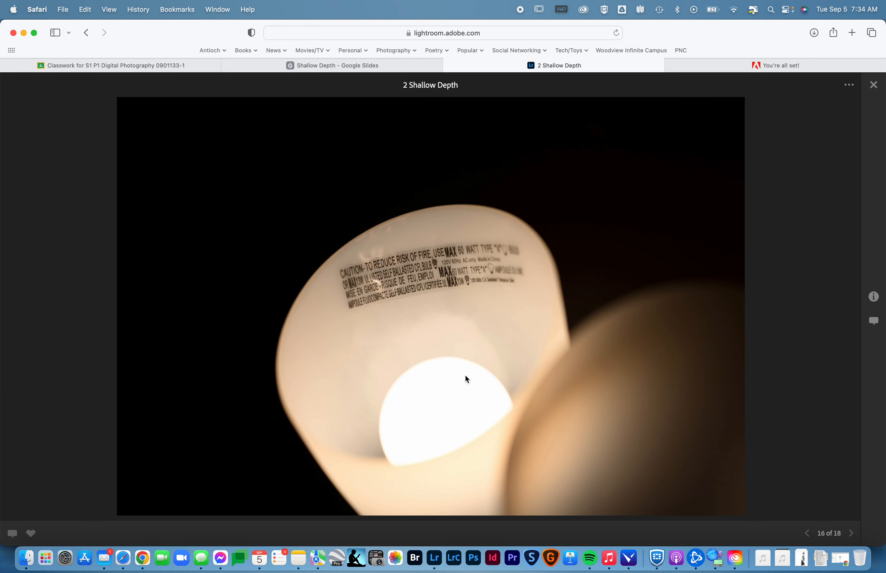
{"action": "right_click", "coordinate": [437, 298]}
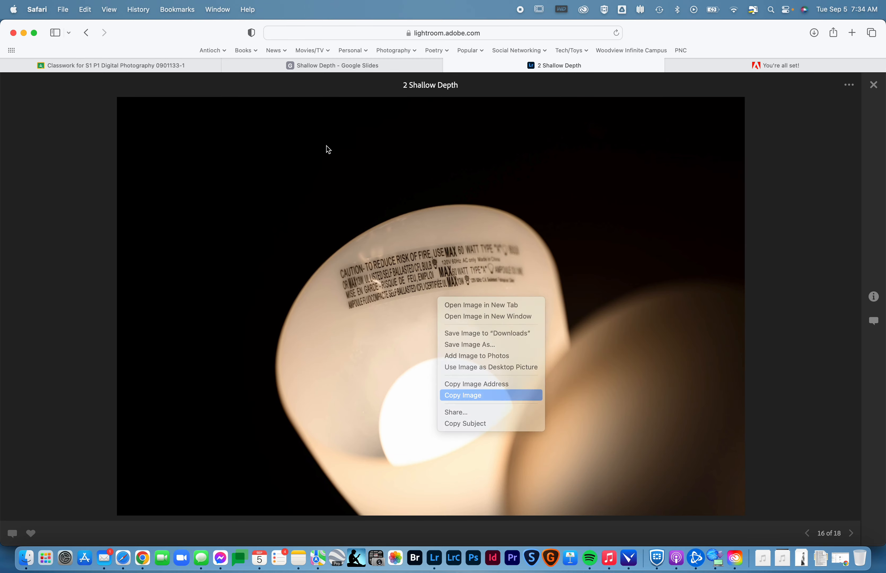
{"action": "key", "text": "Return"}
Replace the plant photo on slide 6 of the Shallow Depth presentation with the copied bulb image, centred above the caption
{"action": "left_click", "coordinate": [335, 67]}
{"action": "left_click", "coordinate": [81, 339]}
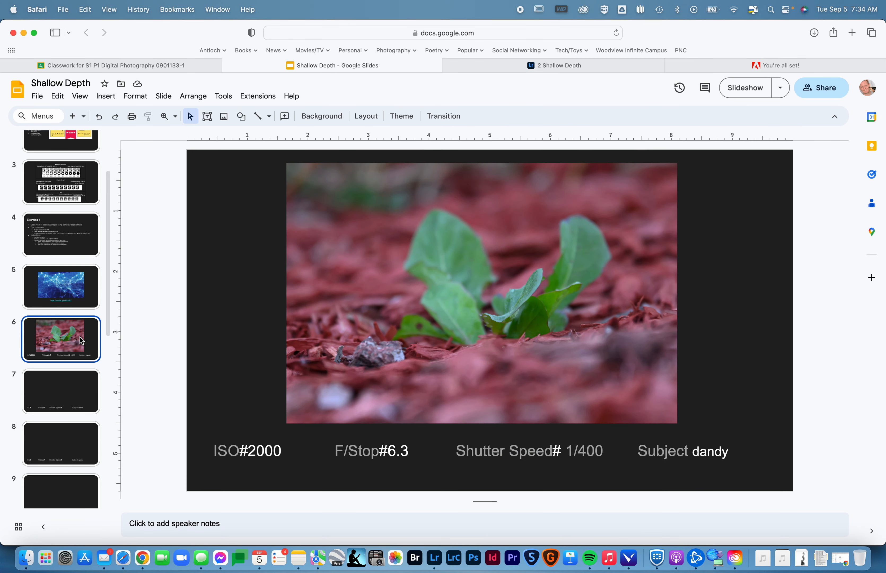
{"action": "left_click", "coordinate": [507, 325]}
{"action": "key", "text": "Delete"}
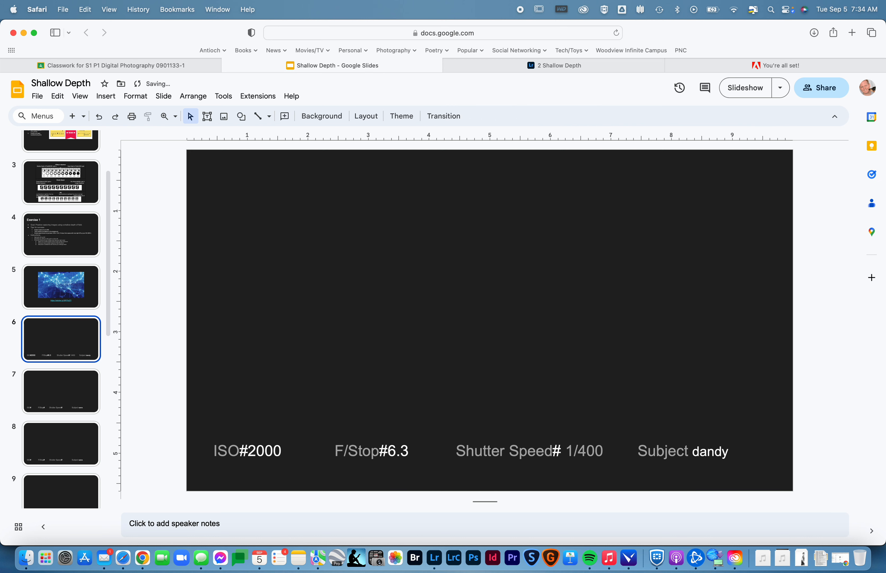
{"action": "key", "text": "super+v"}
{"action": "left_click_drag", "start_coordinate": [415, 298], "coordinate": [504, 301]}
Display the bulb photo's information in the shared album and set the ISO in slide 6's caption to 250
{"action": "left_click", "coordinate": [278, 451]}
{"action": "key", "text": "BackSpace"}
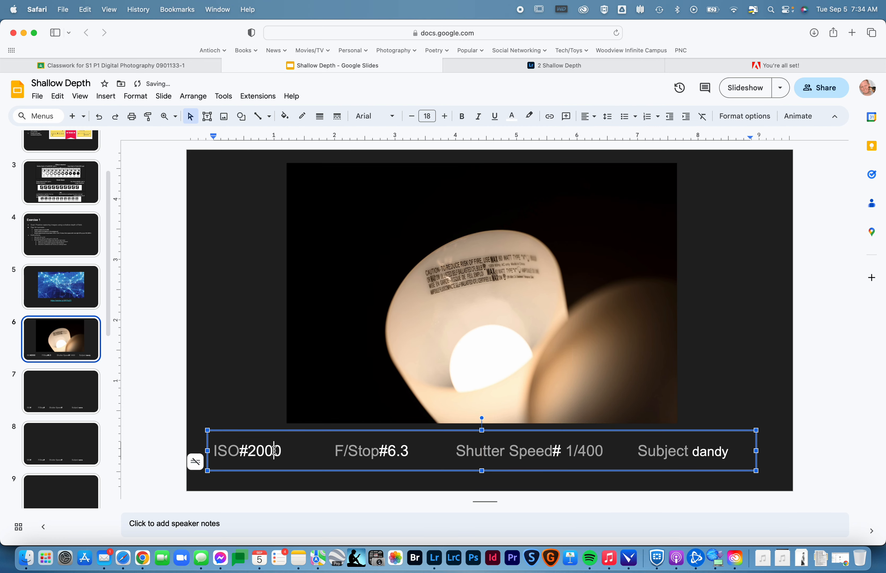
{"action": "type", "text": "3"}
{"action": "double_click", "coordinate": [278, 450]}
{"action": "key", "text": "super+Tab"}
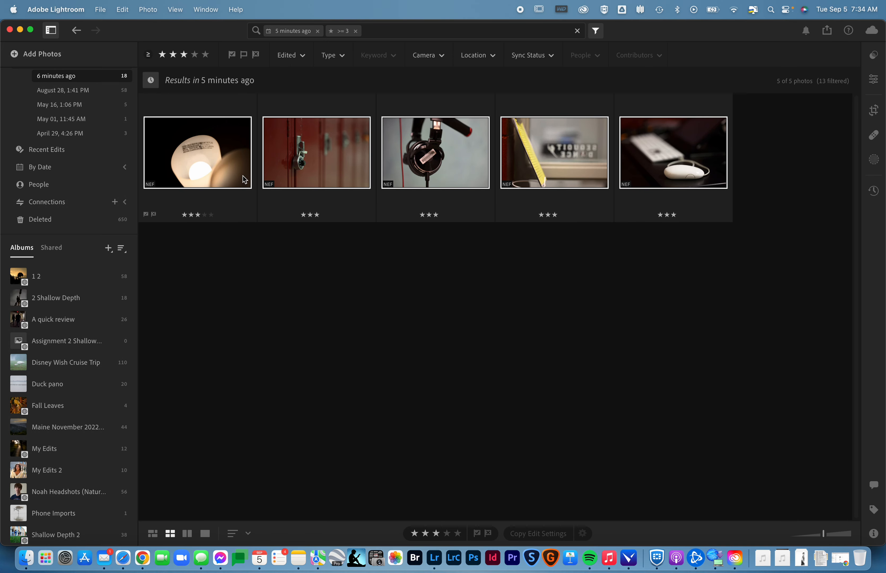
{"action": "key", "text": "super+Tab"}
{"action": "left_click", "coordinate": [590, 65]}
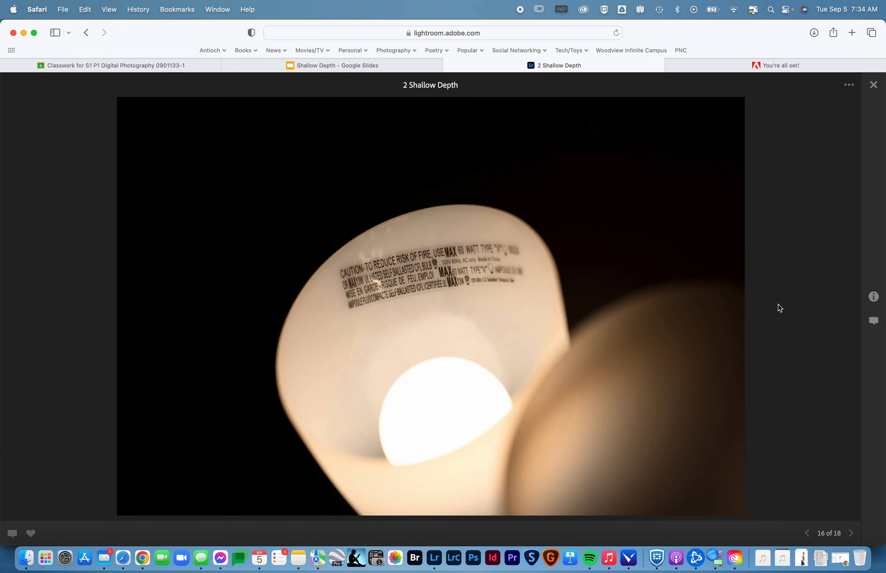
{"action": "left_click", "coordinate": [873, 296]}
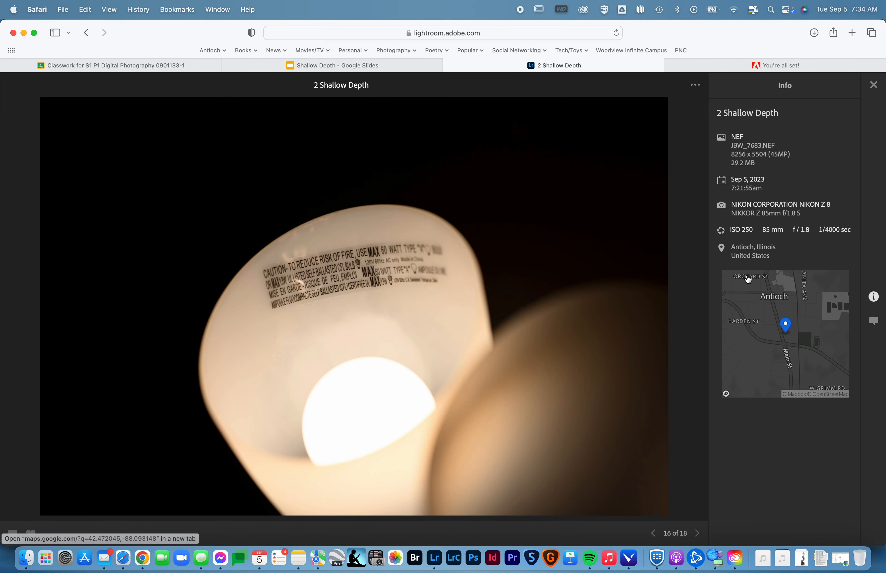
{"action": "left_click", "coordinate": [291, 70]}
{"action": "type", "text": "250"}
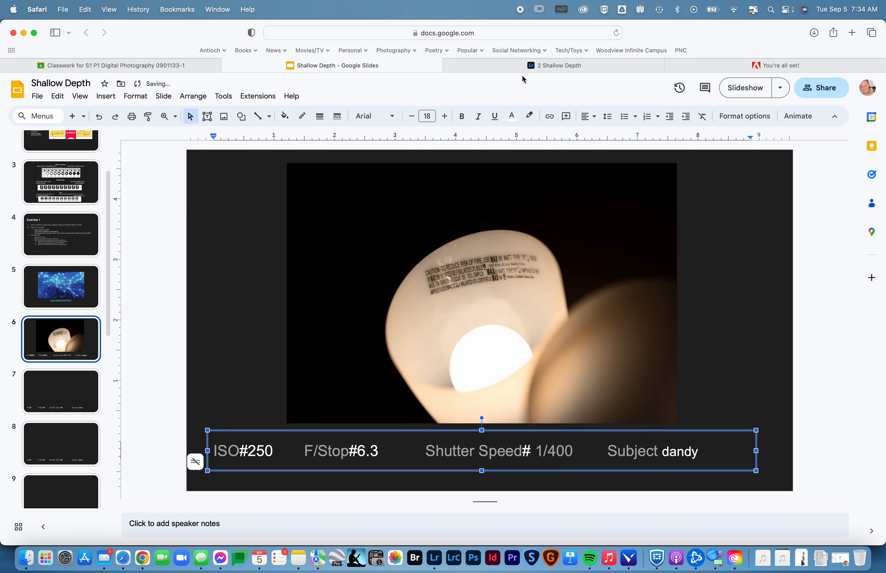
Check the bulb photo's exposure details and set slide 6's shutter speed to 1/4000 and F/Stop to 1.8
{"action": "left_click", "coordinate": [529, 68]}
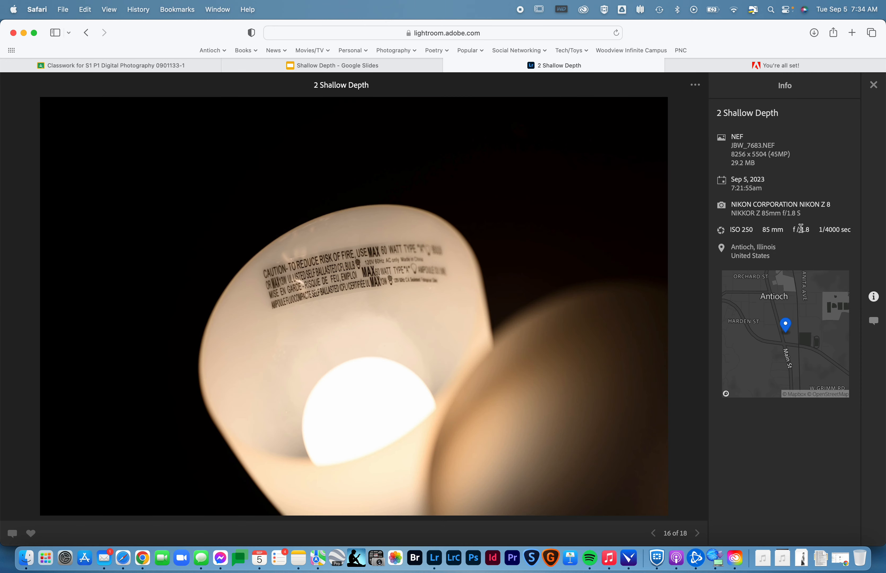
{"action": "left_click", "coordinate": [331, 66]}
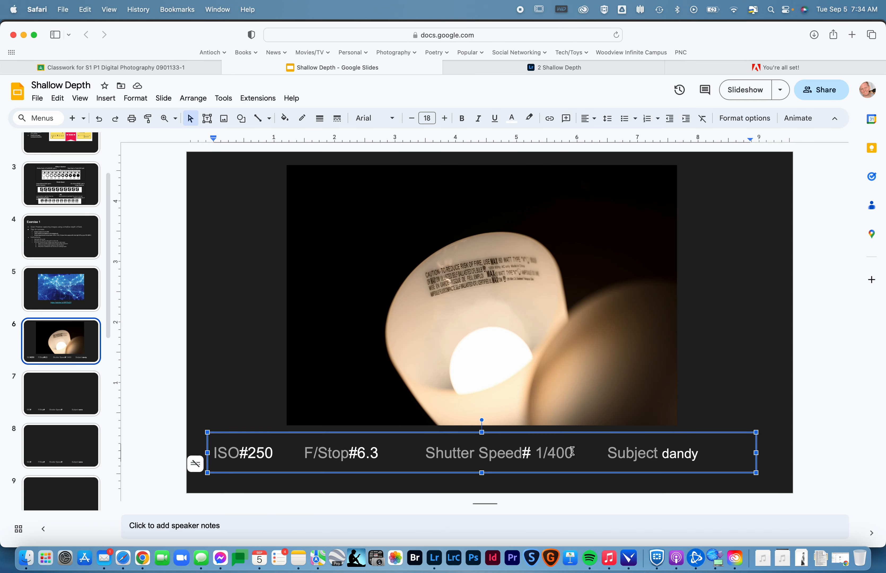
{"action": "left_click", "coordinate": [560, 452]}
{"action": "type", "text": "0"}
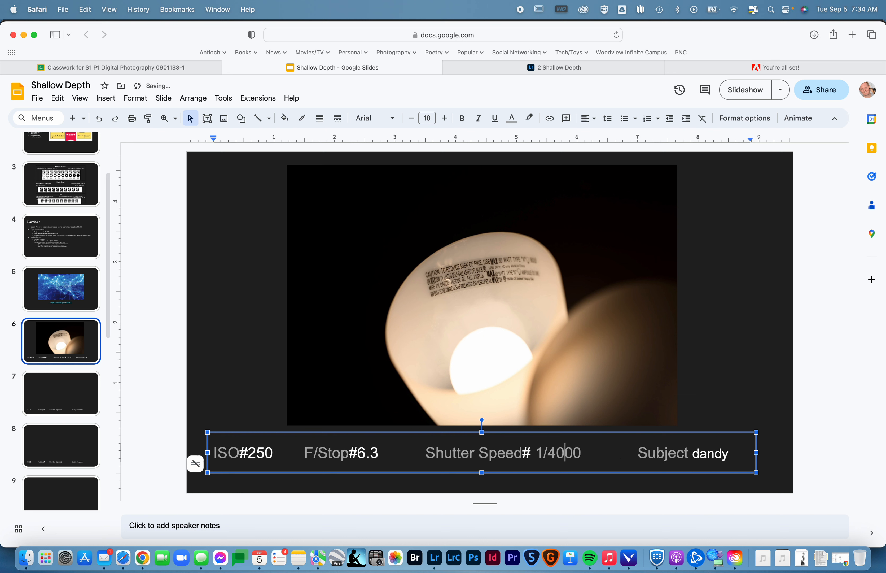
{"action": "left_click", "coordinate": [379, 452]}
{"action": "key", "text": "BackSpace"}
{"action": "key", "text": "BackSpace"}
{"action": "key", "text": "BackSpace"}
{"action": "type", "text": "1.8"}
Replace the subject in slide 6's caption with "Bulb"
{"action": "double_click", "coordinate": [711, 454]}
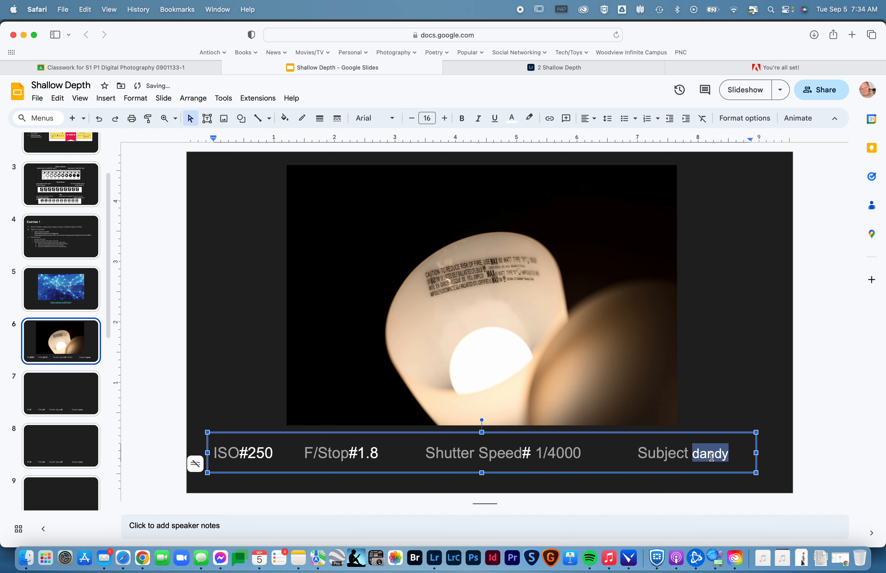
{"action": "type", "text": "blub"}
{"action": "key", "text": "BackSpace"}
{"action": "key", "text": "BackSpace"}
{"action": "key", "text": "BackSpace"}
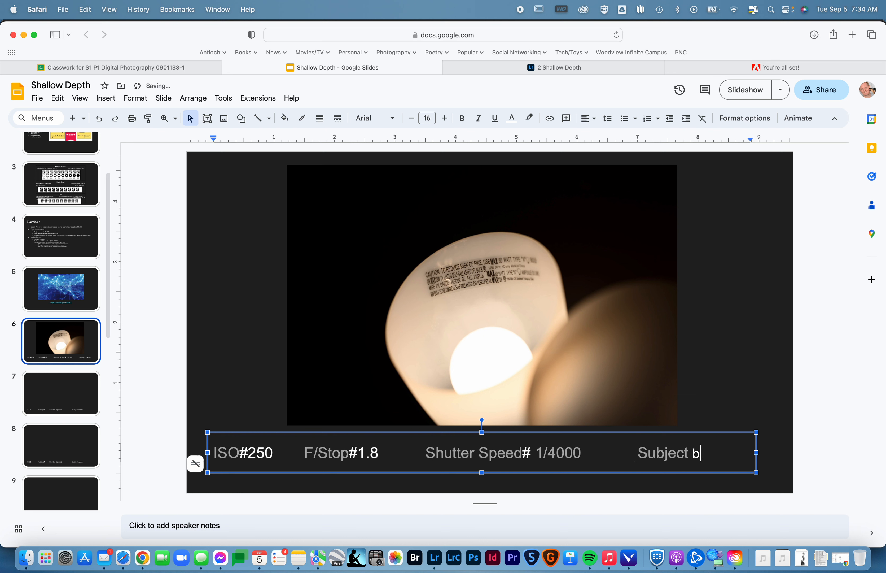
{"action": "type", "text": "ulb"}
{"action": "key", "text": "Left"}
{"action": "key", "text": "BackSpace"}
{"action": "type", "text": "B"}
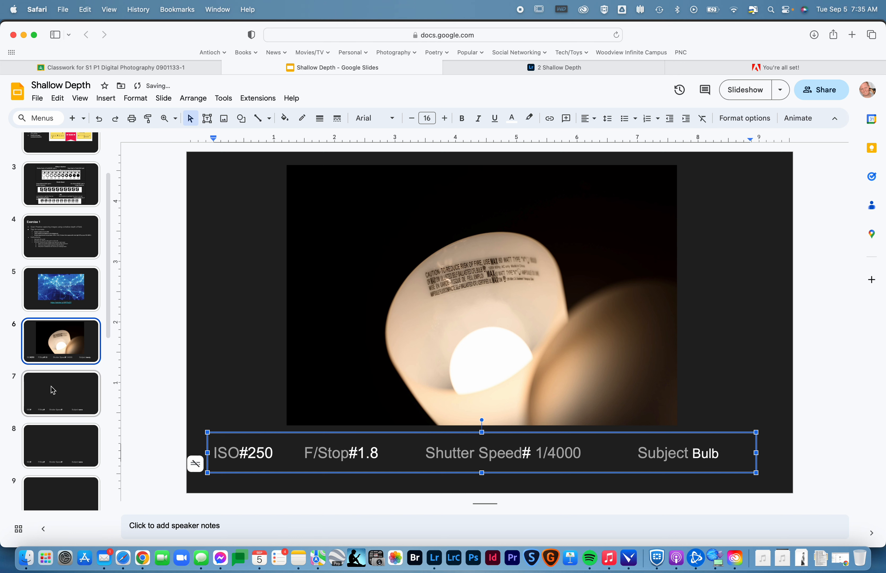
Select slide 7, then browse the shared "2 Shallow Depth" album for the next photo to use
{"action": "left_click", "coordinate": [75, 393]}
{"action": "left_click", "coordinate": [551, 69]}
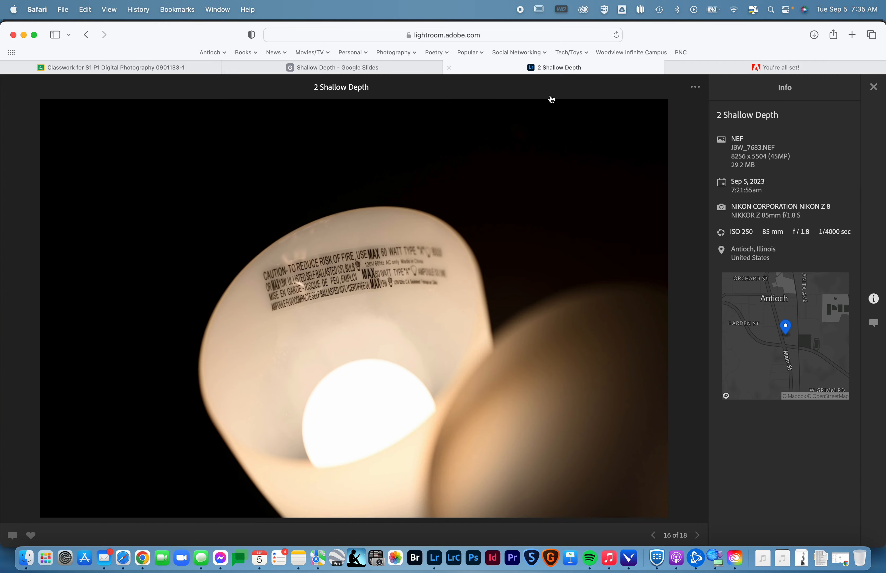
{"action": "key", "text": "Right"}
{"action": "key", "text": "Right"}
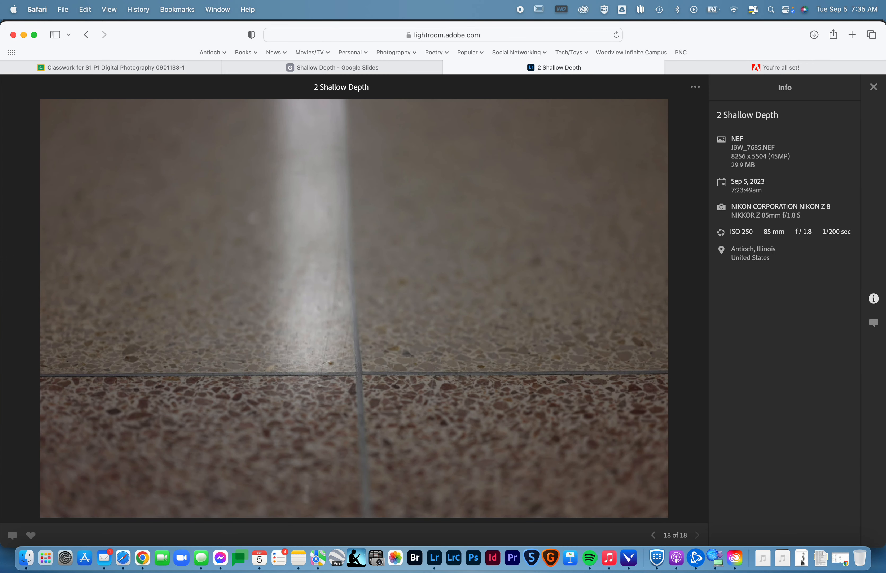
{"action": "left_click", "coordinate": [873, 87]}
{"action": "scroll", "coordinate": [543, 319], "scroll_direction": "up", "scroll_amount": 4}
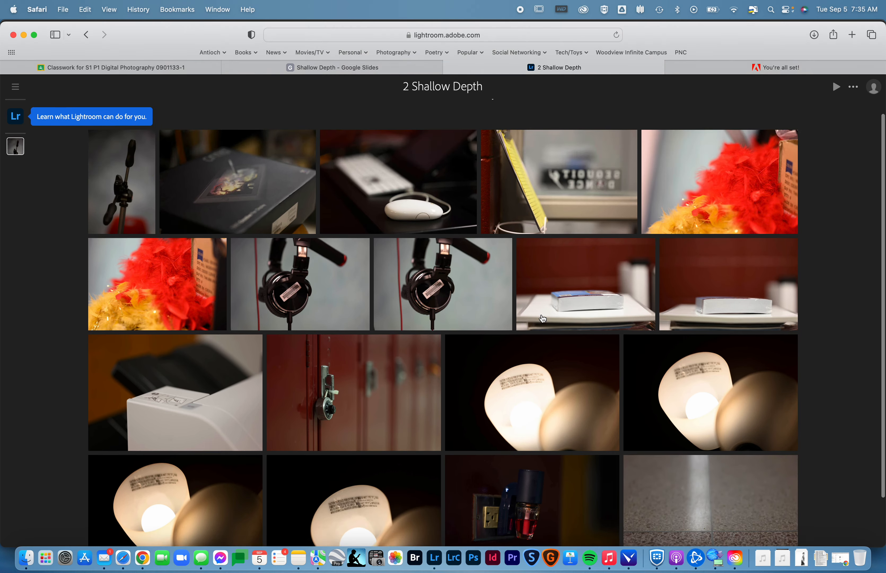
{"action": "scroll", "coordinate": [543, 319], "scroll_direction": "down", "scroll_amount": 4}
{"action": "scroll", "coordinate": [543, 319], "scroll_direction": "up", "scroll_amount": 4}
{"action": "scroll", "coordinate": [543, 318], "scroll_direction": "down", "scroll_amount": 4}
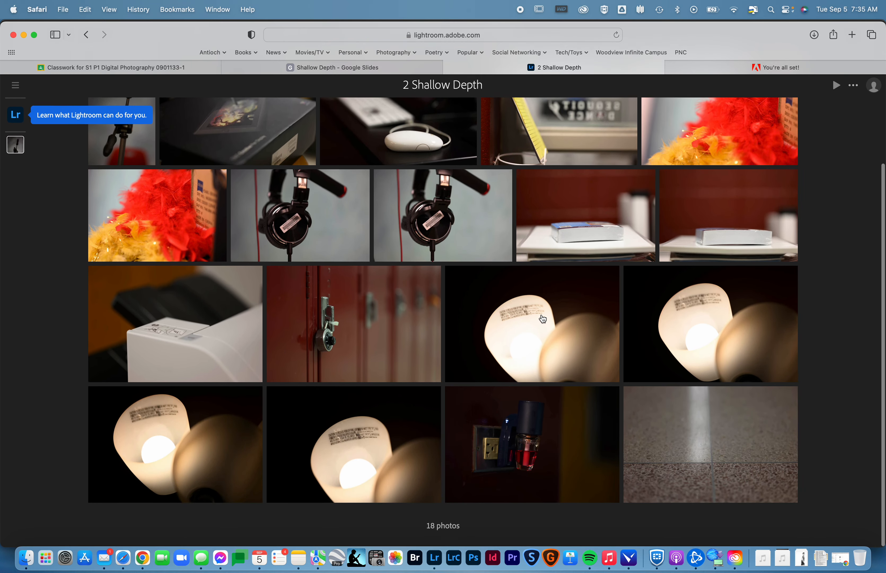
In Lightroom, create an album named "Good Shallow Depth" that includes the 5 selected three-star photos
{"action": "left_click", "coordinate": [434, 558]}
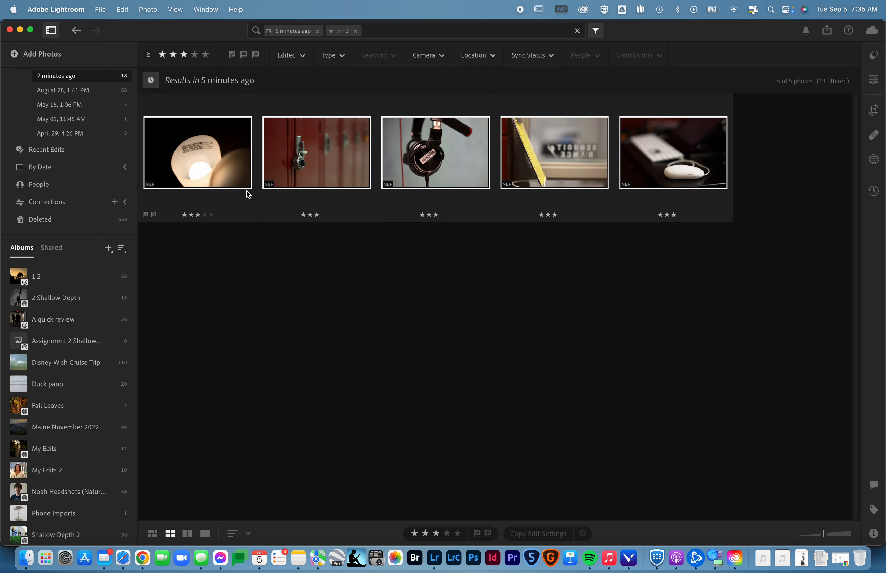
{"action": "left_click", "coordinate": [108, 248]}
{"action": "left_click", "coordinate": [119, 264]}
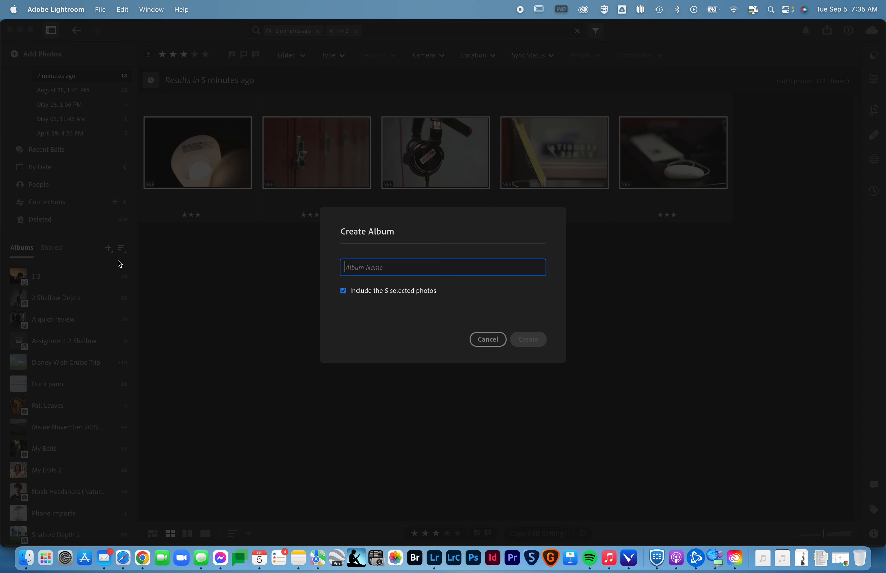
{"action": "type", "text": "Good Shallow Depth"}
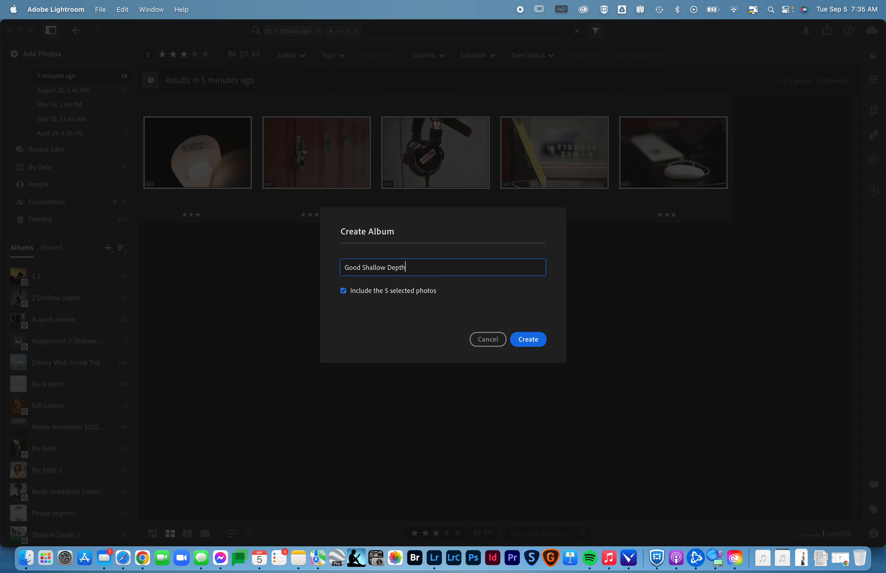
{"action": "left_click", "coordinate": [528, 339]}
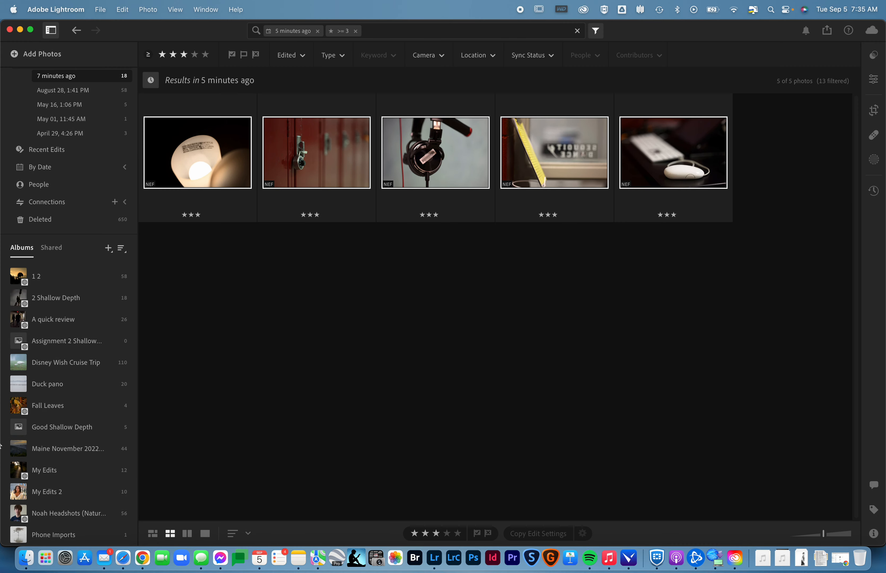
Share the "Good Shallow Depth" album with JPG downloads, metadata and location allowed, and copy its shareable link
{"action": "right_click", "coordinate": [58, 431]}
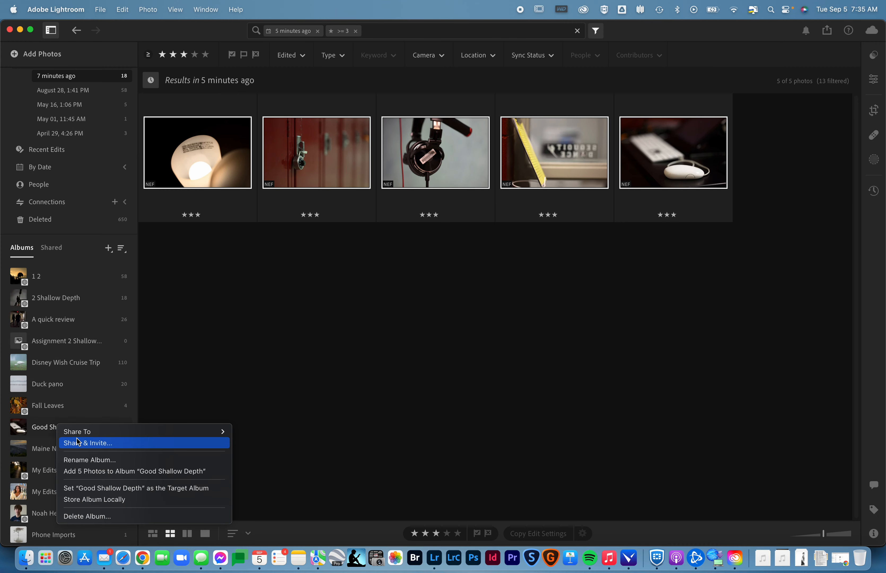
{"action": "left_click", "coordinate": [94, 442]}
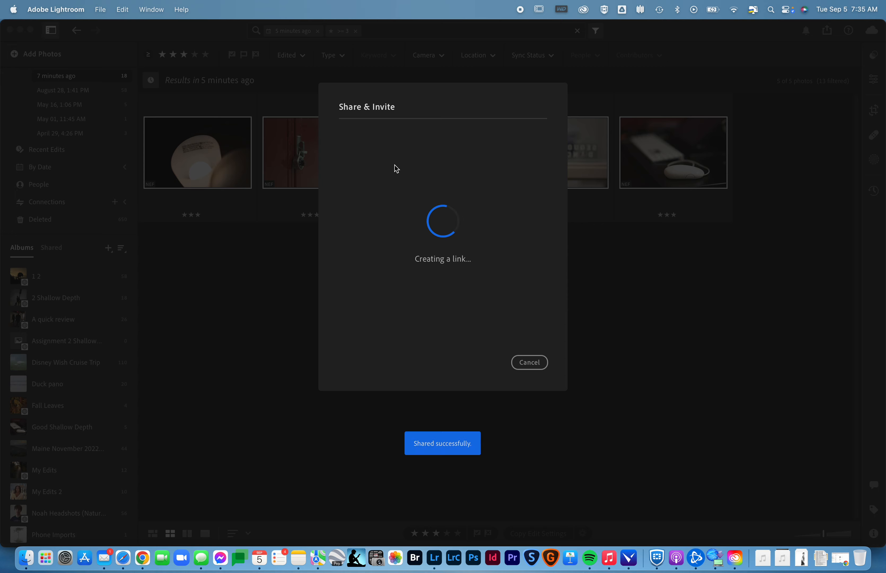
{"action": "left_click", "coordinate": [422, 181]}
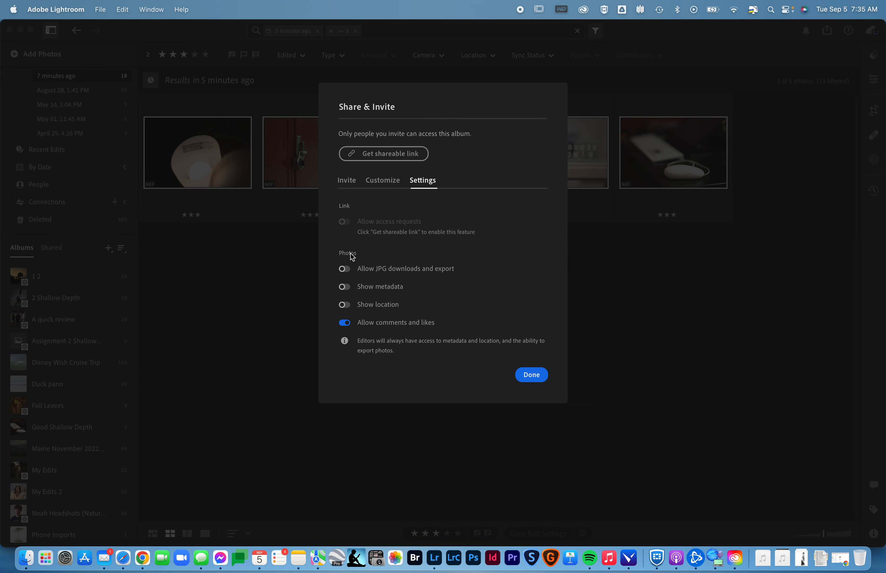
{"action": "left_click", "coordinate": [348, 288]}
{"action": "left_click", "coordinate": [346, 305]}
{"action": "left_click", "coordinate": [383, 154]}
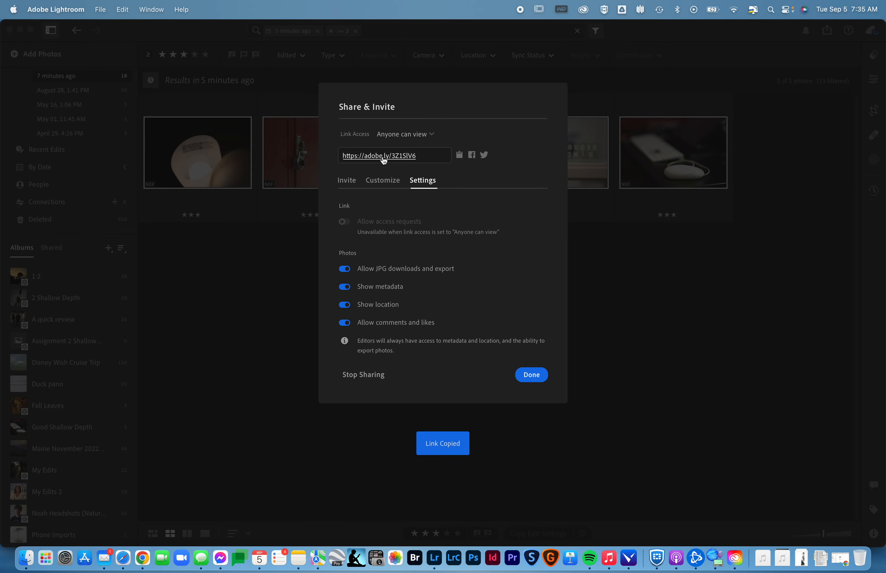
{"action": "left_click", "coordinate": [531, 374]}
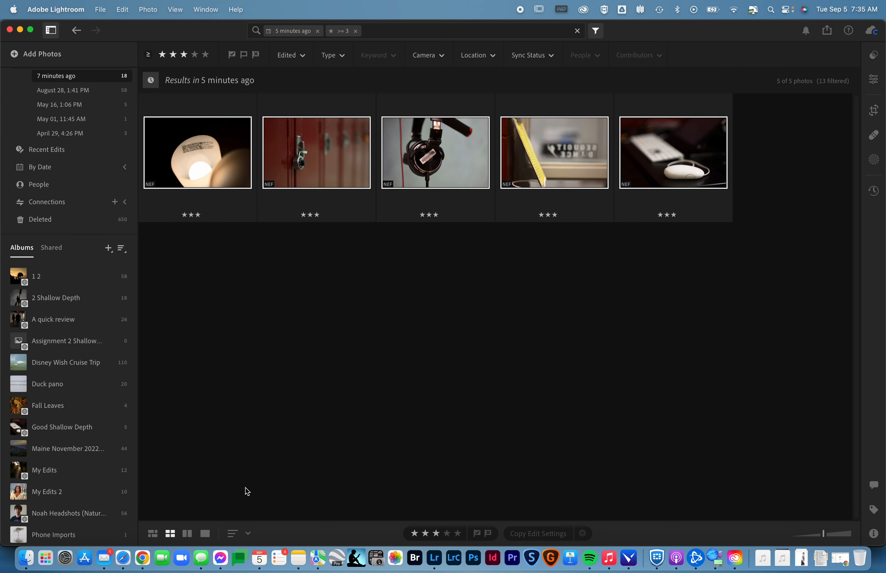
Switch to Safari and open the copied "Good Shallow Depth" album link in a new tab
{"action": "left_click", "coordinate": [124, 557]}
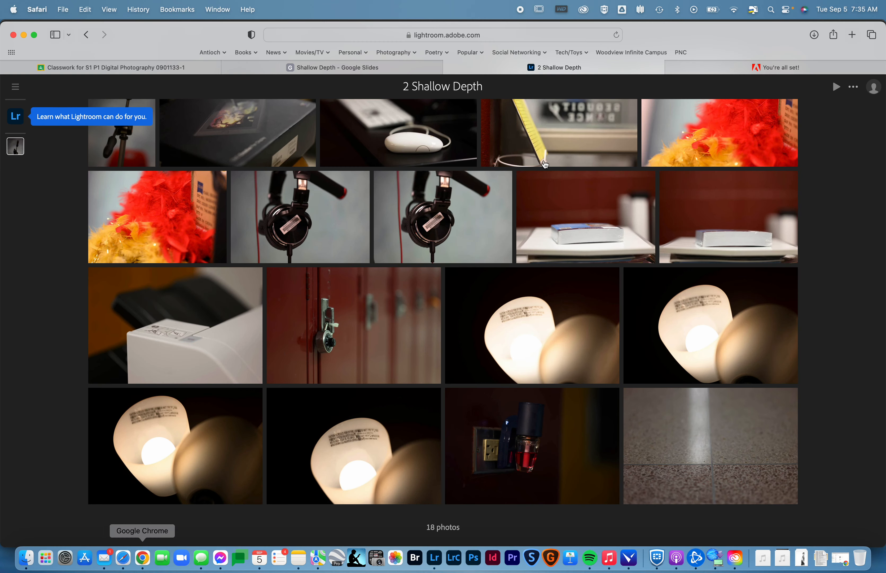
{"action": "left_click", "coordinate": [854, 35]}
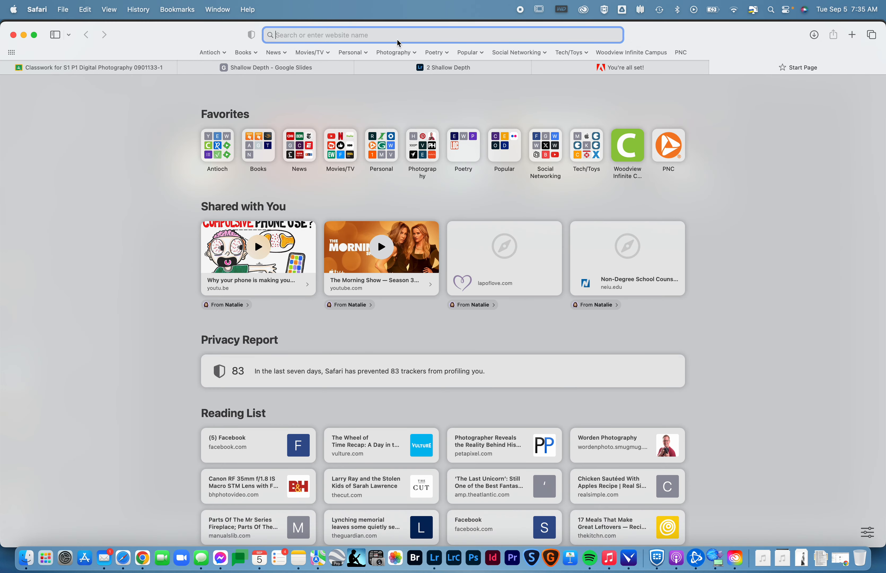
{"action": "key", "text": "super+v"}
{"action": "key", "text": "Return"}
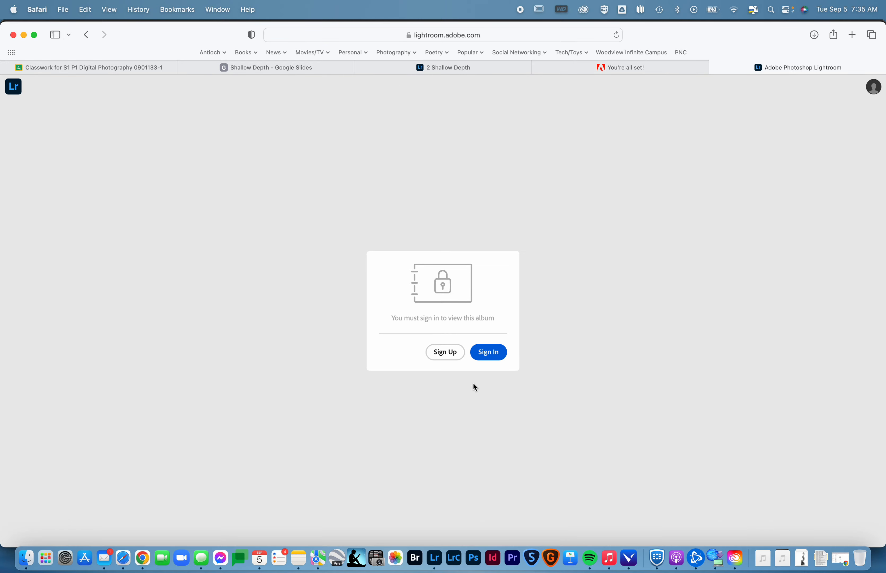
Start signing in to Adobe to view the shared album, and abandon the sign-in by closing its page
{"action": "left_click", "coordinate": [487, 357]}
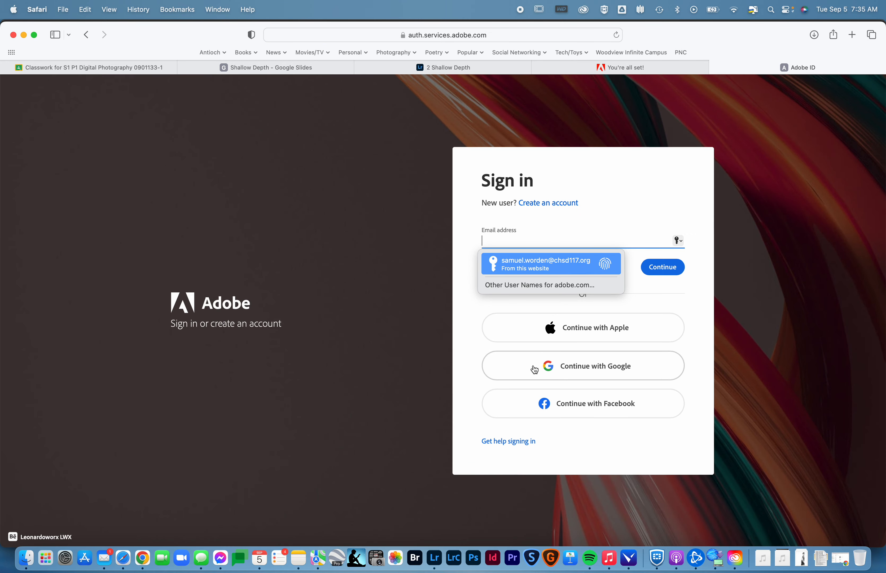
{"action": "left_click", "coordinate": [714, 67]}
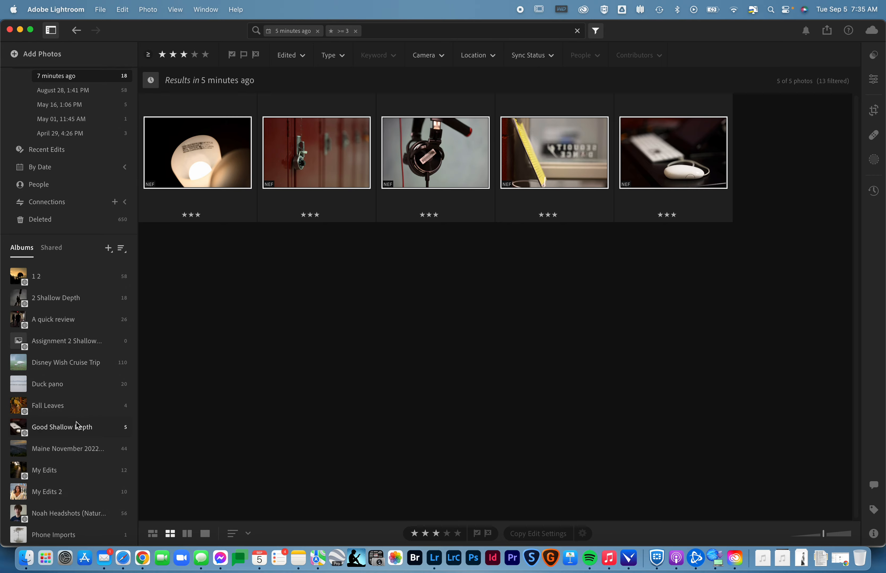
In Lightroom, reopen the "Good Shallow Depth" sharing options, keep link access at "Anyone can view", and review the sharing settings
{"action": "right_click", "coordinate": [77, 421]}
{"action": "left_click", "coordinate": [123, 439]}
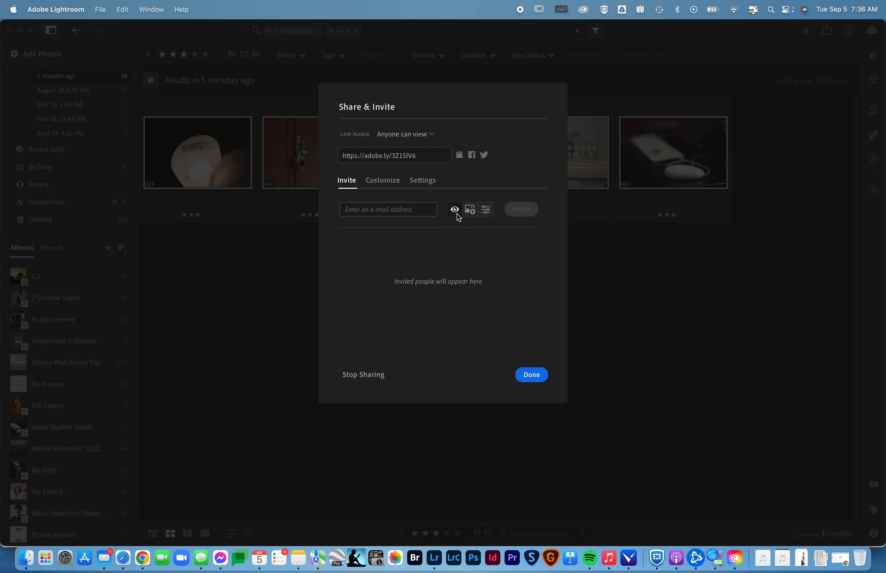
{"action": "left_click", "coordinate": [424, 138]}
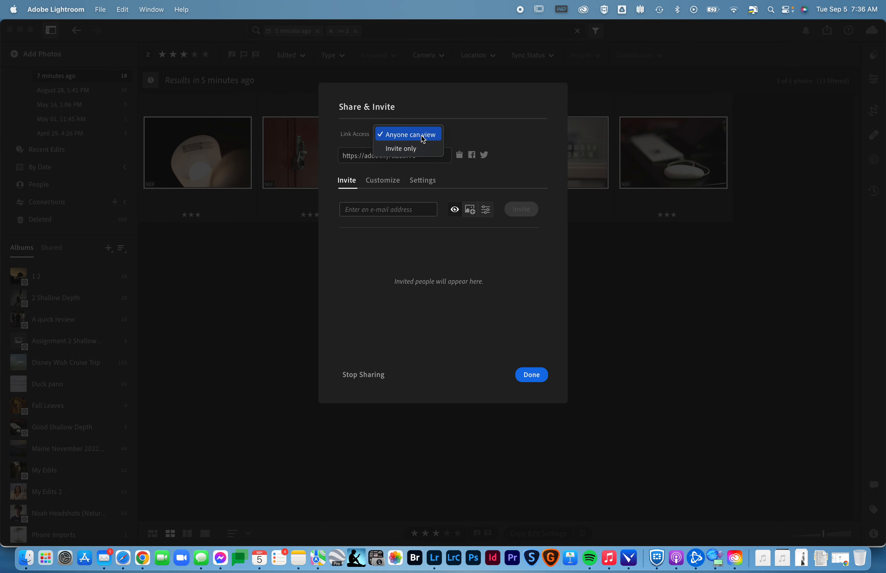
{"action": "left_click", "coordinate": [422, 136]}
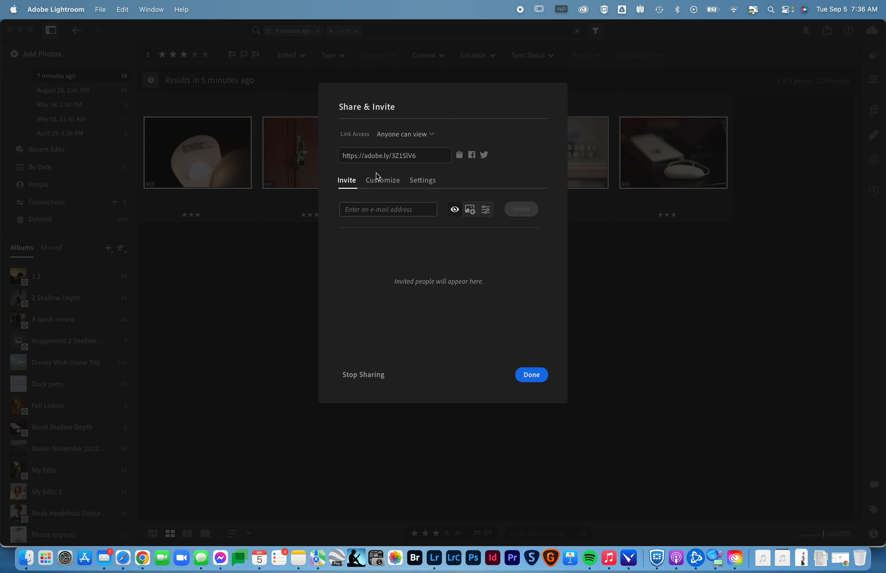
{"action": "left_click", "coordinate": [422, 181]}
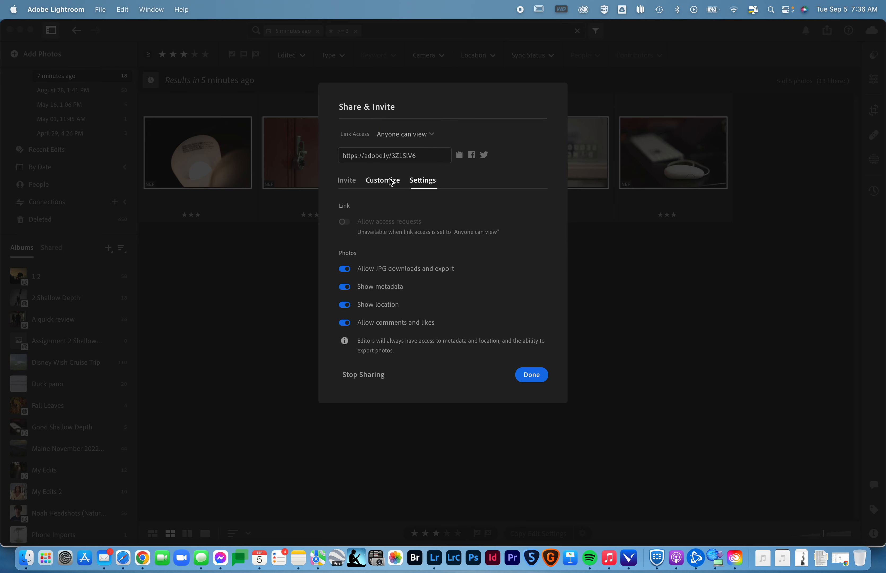
{"action": "left_click", "coordinate": [391, 182]}
{"action": "left_click", "coordinate": [349, 185]}
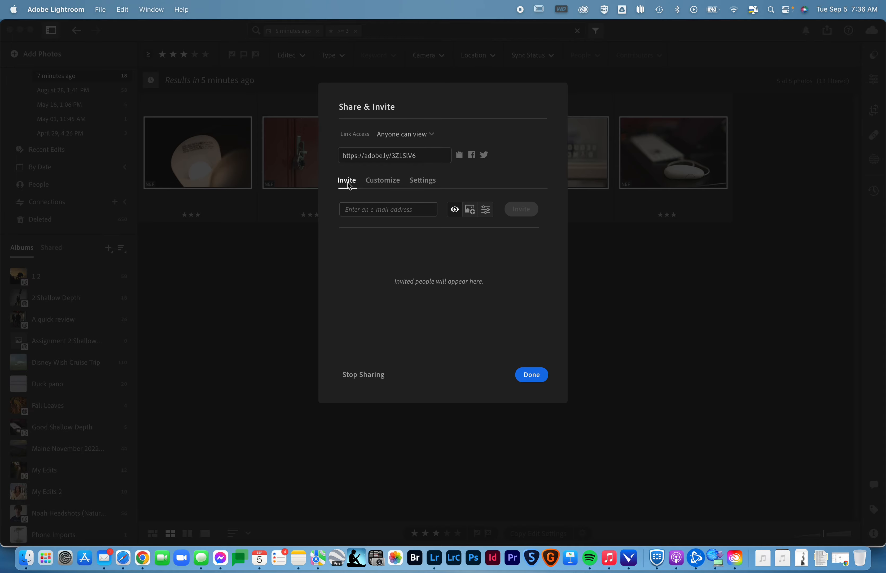
{"action": "left_click", "coordinate": [530, 375]}
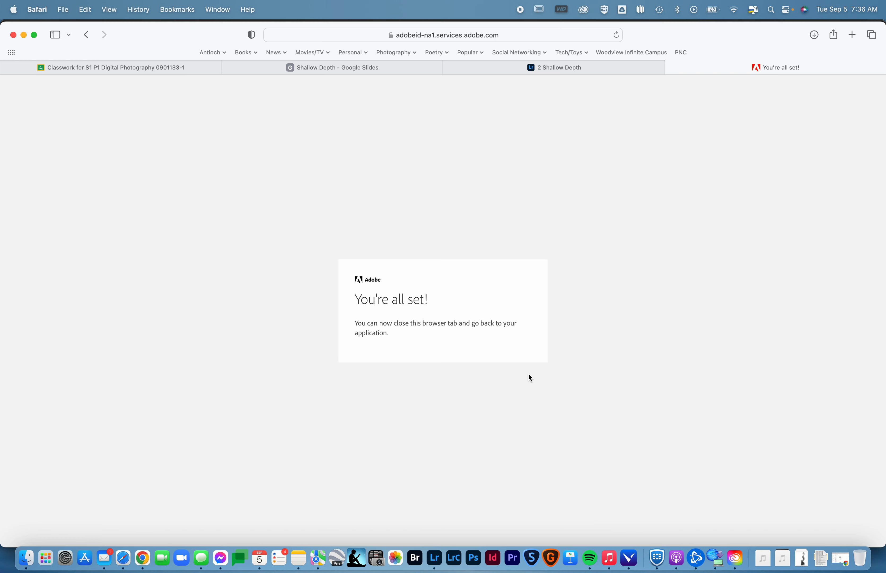
Switch to Safari and load the copied "Good Shallow Depth" album link in place of the "You're all set!" page
{"action": "left_click", "coordinate": [504, 35]}
{"action": "key", "text": "super+v"}
{"action": "key", "text": "Return"}
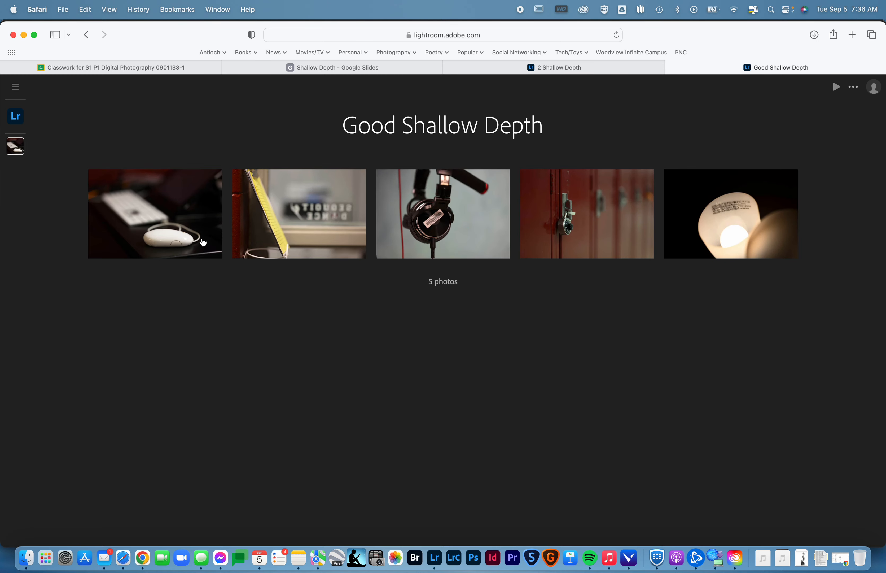
Copy the white computer mouse photo from the "Good Shallow Depth" album onto slide 7 and center it above the camera settings line
{"action": "left_click", "coordinate": [151, 222]}
{"action": "right_click", "coordinate": [492, 312]}
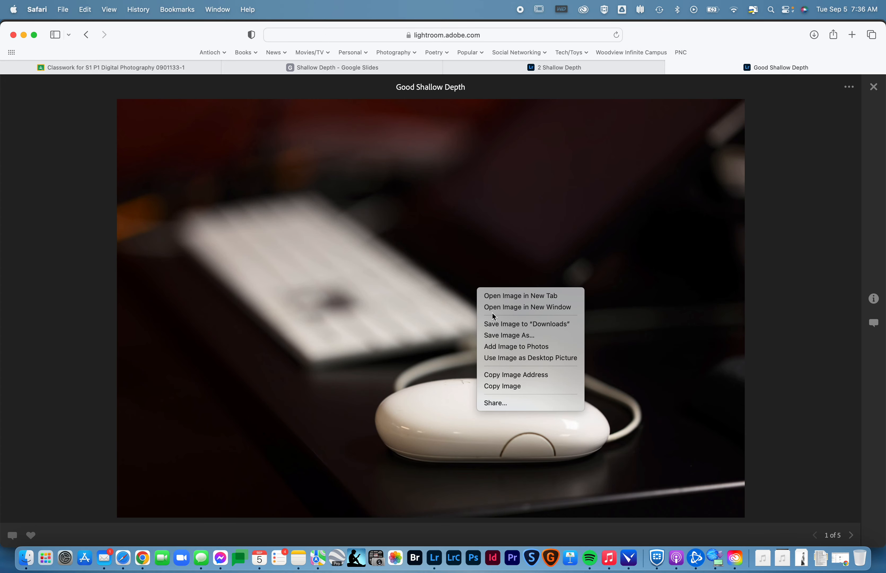
{"action": "left_click", "coordinate": [502, 386]}
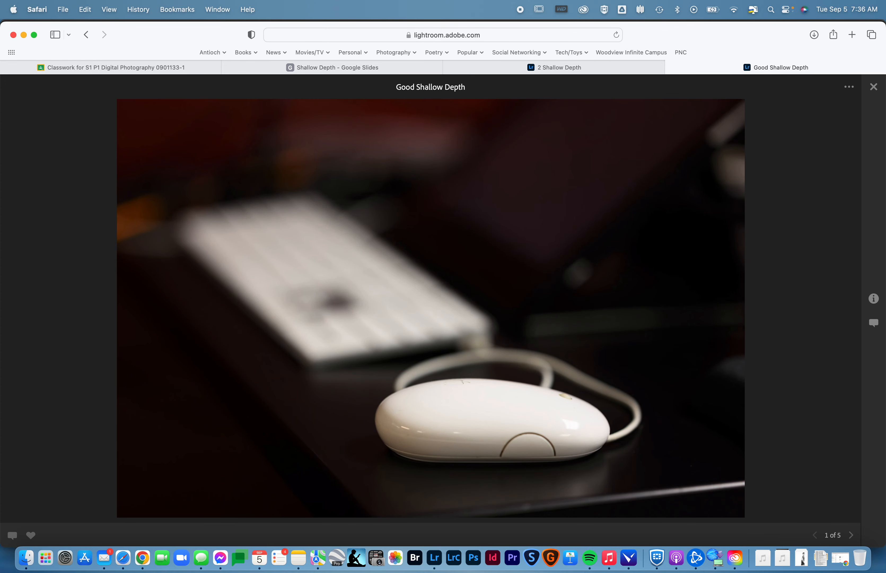
{"action": "left_click", "coordinate": [528, 69]}
{"action": "left_click", "coordinate": [351, 70]}
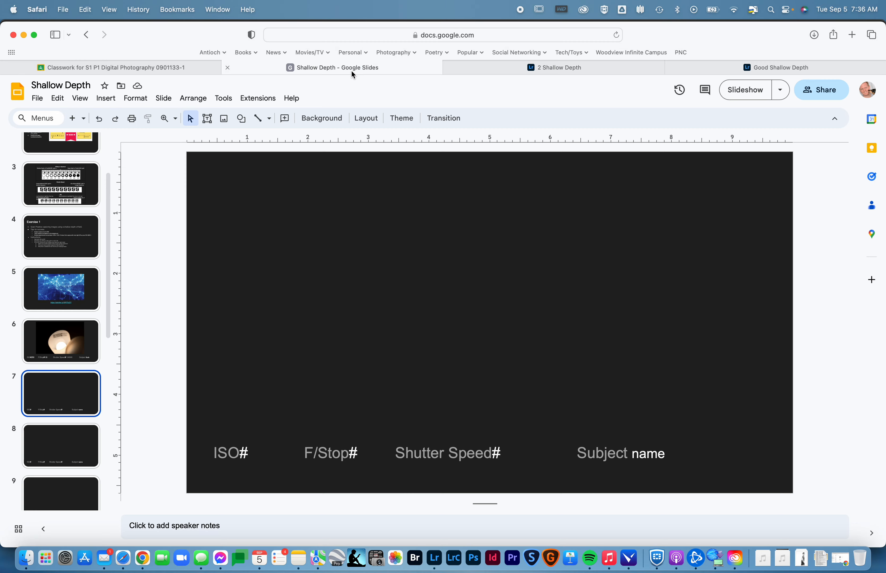
{"action": "key", "text": "super+v"}
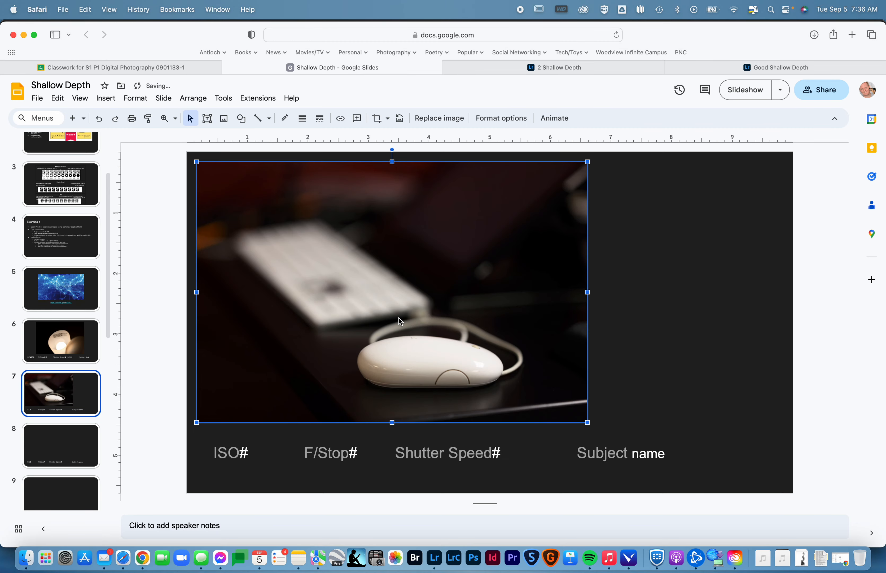
{"action": "left_click_drag", "start_coordinate": [399, 318], "coordinate": [485, 323]}
{"action": "left_click", "coordinate": [69, 283]}
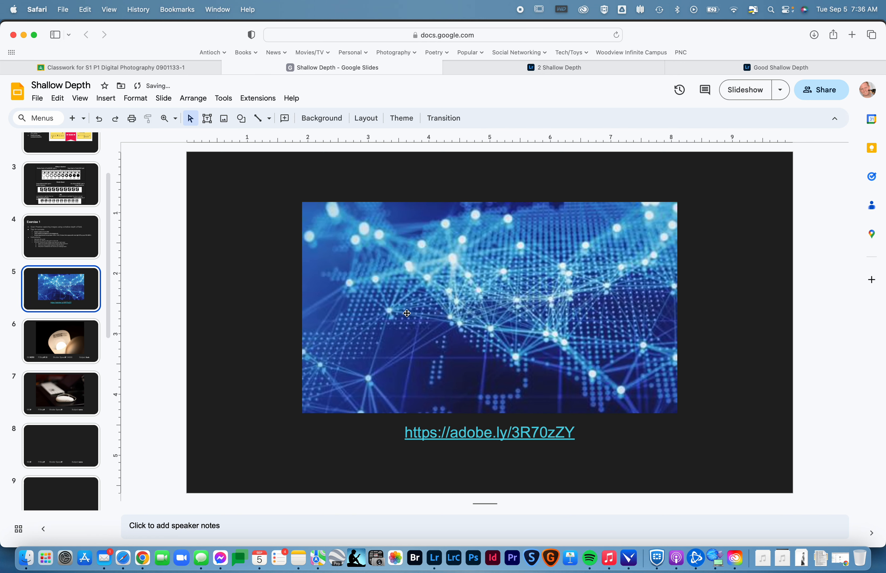
{"action": "left_click", "coordinate": [64, 399]}
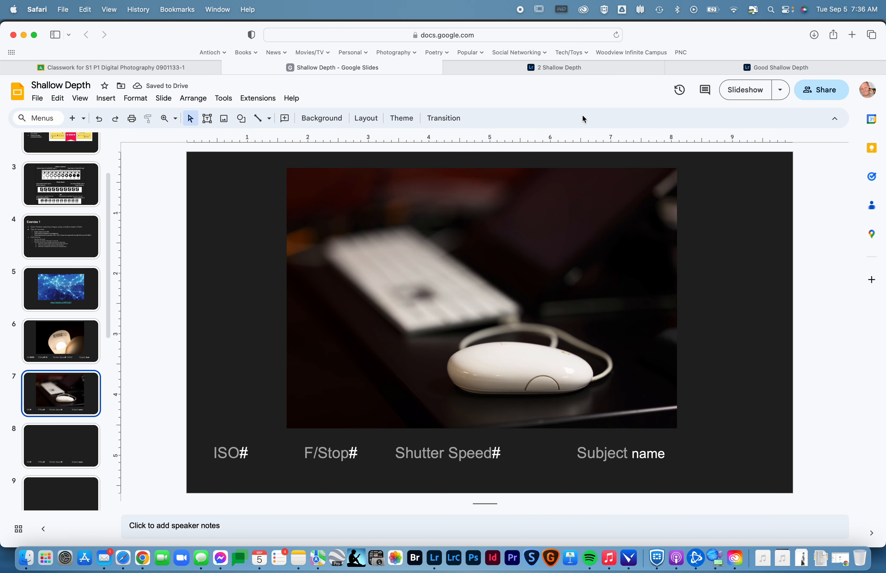
Look up the mouse photo's info in the shared album and fill in slide 7 with shutter speed 1/60, F/Stop 1.8 and ISO 250
{"action": "left_click", "coordinate": [786, 66]}
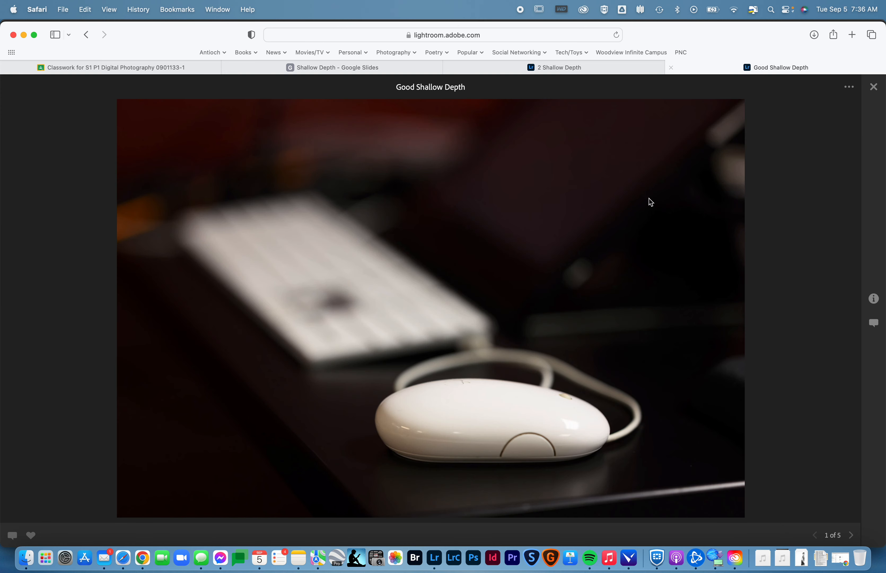
{"action": "left_click", "coordinate": [874, 298]}
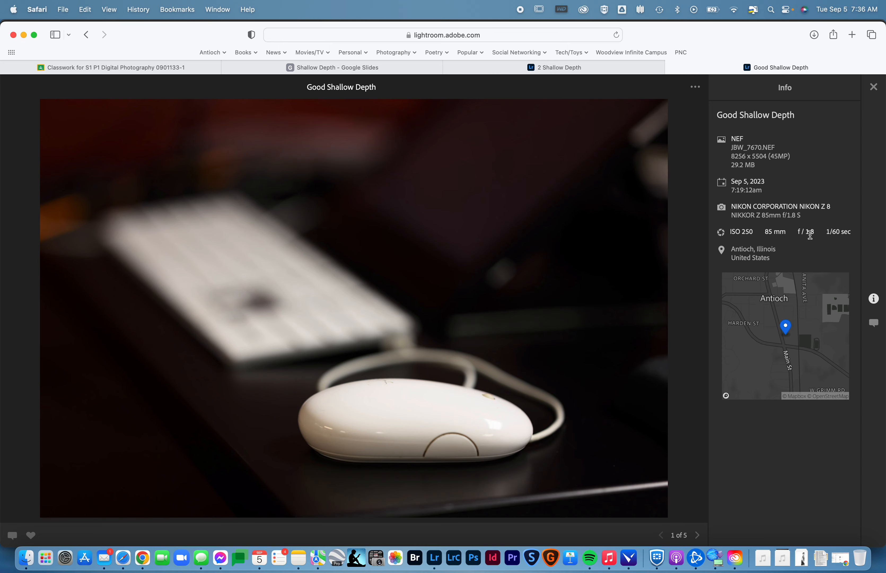
{"action": "left_click", "coordinate": [346, 68]}
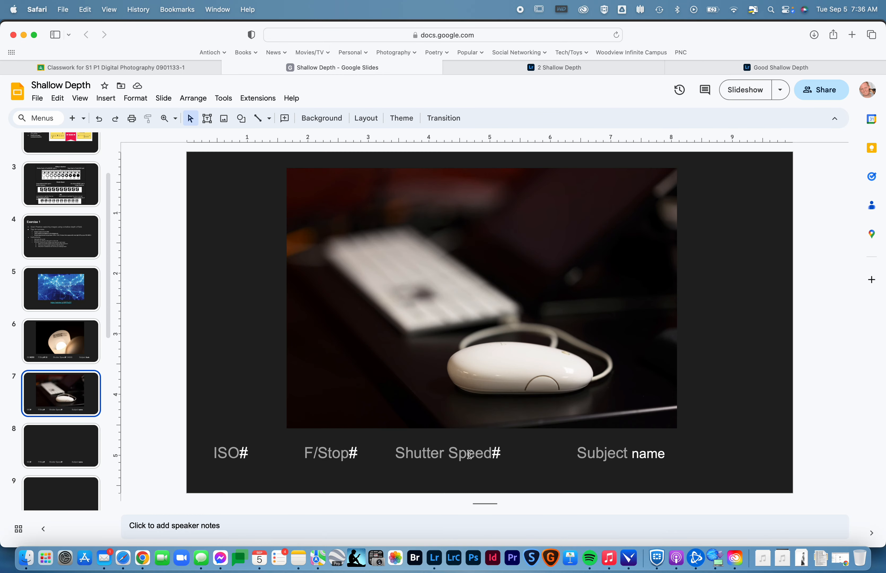
{"action": "left_click", "coordinate": [505, 452]}
{"action": "type", "text": "1/60 "}
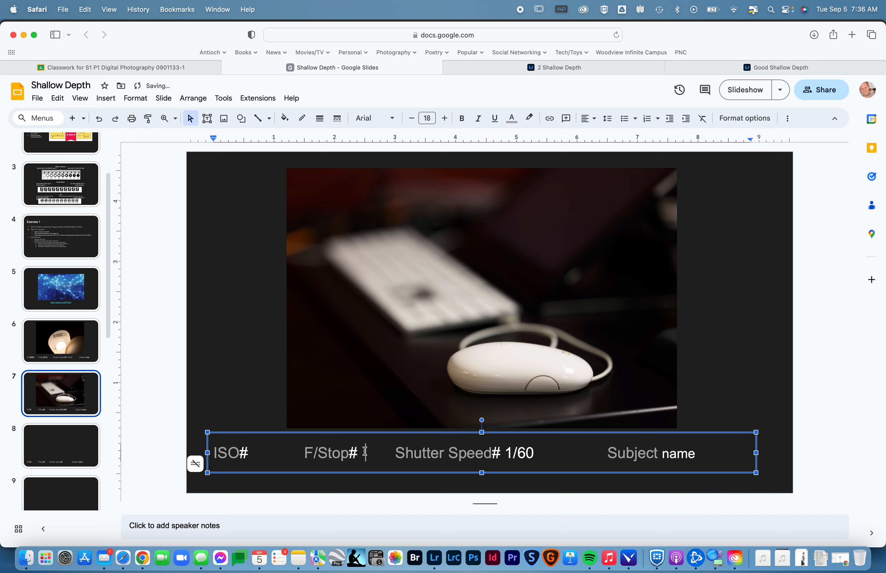
{"action": "type", "text": "1.8"}
{"action": "left_click", "coordinate": [267, 452]}
{"action": "type", "text": "250"}
Check the caption on slide 6 for reference, then replace the subject name on slide 7 with "Mouse"
{"action": "left_click", "coordinate": [76, 350]}
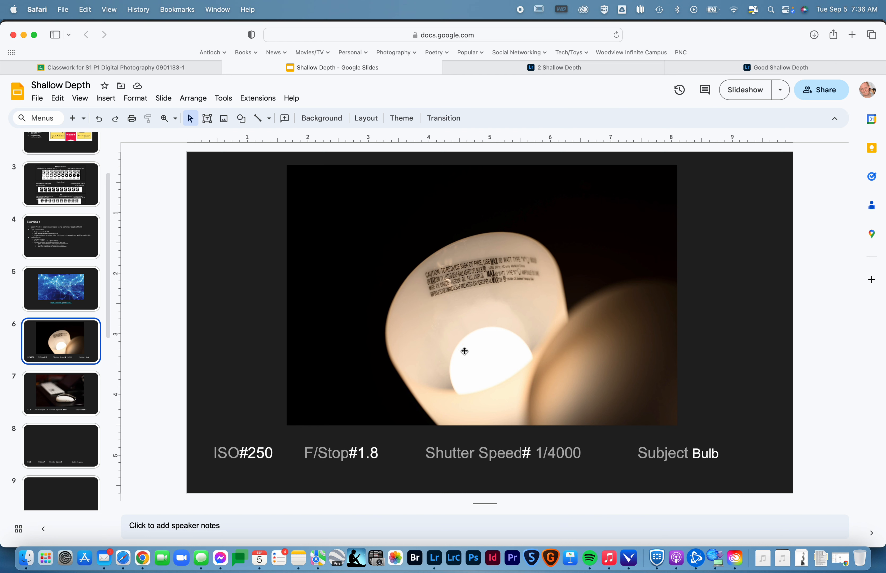
{"action": "left_click", "coordinate": [47, 396]}
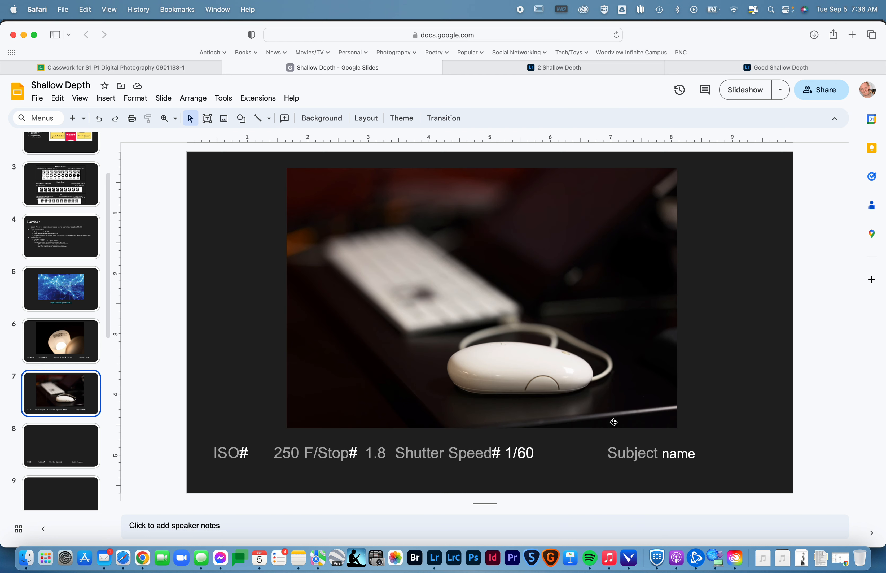
{"action": "double_click", "coordinate": [678, 453]}
{"action": "type", "text": "Mouse"}
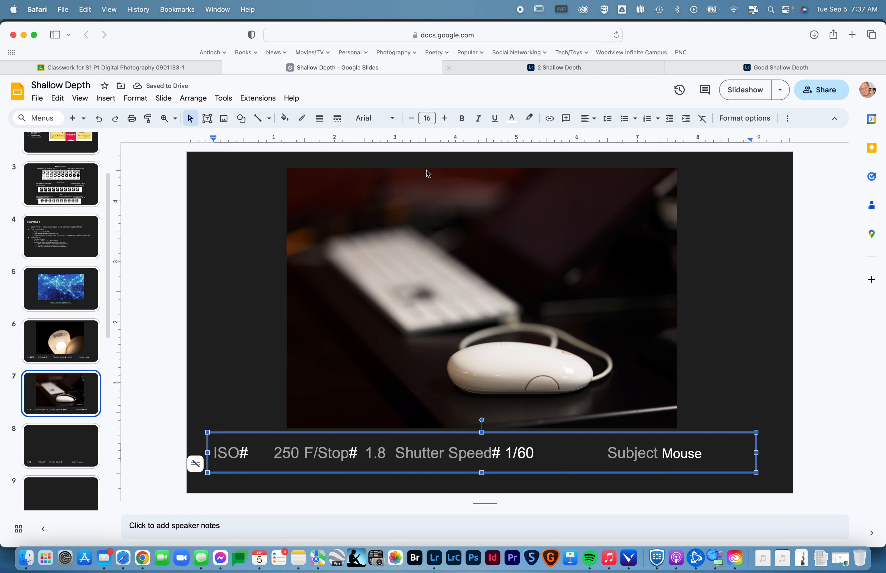
{"action": "scroll", "coordinate": [91, 434], "scroll_direction": "down", "scroll_amount": 10}
{"action": "scroll", "coordinate": [56, 395], "scroll_direction": "up", "scroll_amount": 8}
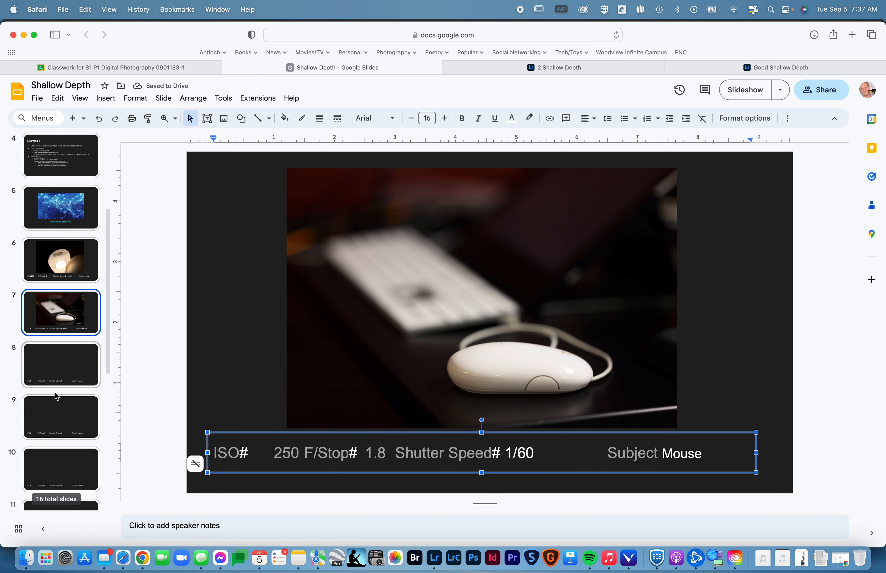